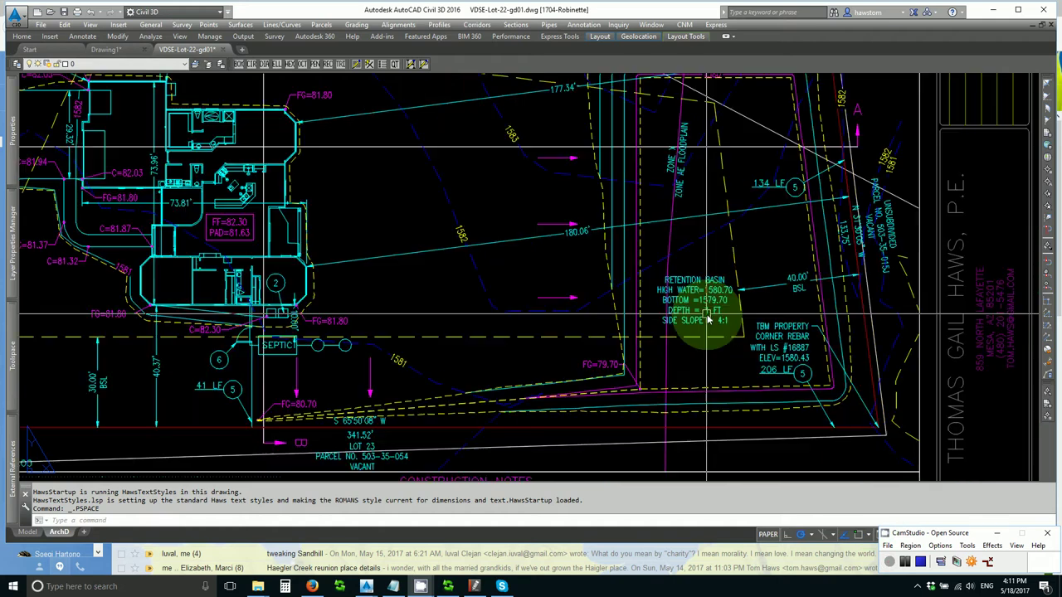
{"action": "scroll", "coordinate": [709, 324], "scroll_direction": "down", "scroll_amount": 2}
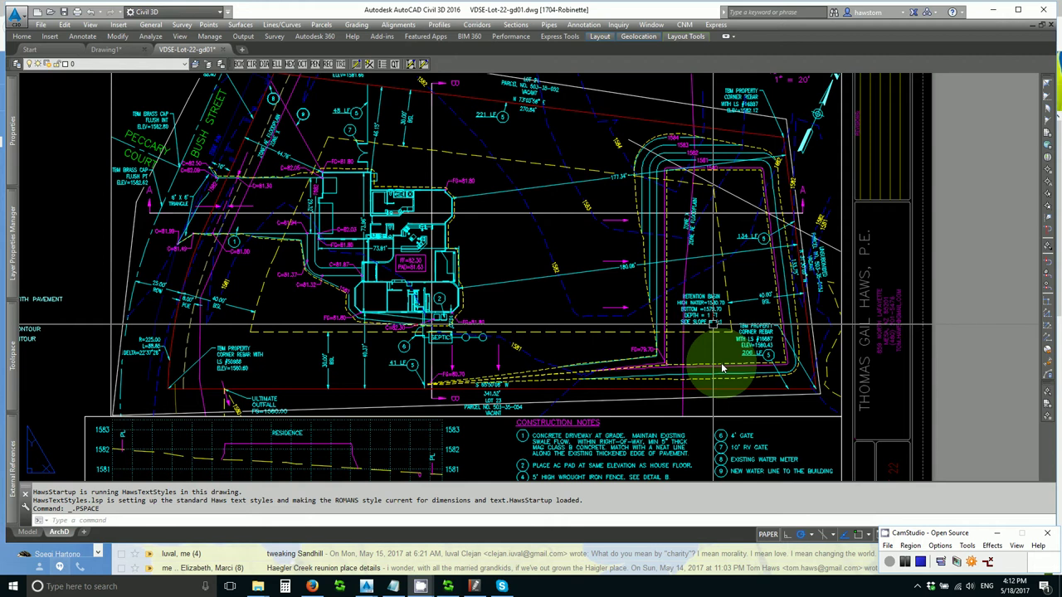
Bring the drawing forward and switch to model space to view the Lot 22 site plan
{"action": "scroll", "coordinate": [873, 303], "scroll_direction": "down", "scroll_amount": 4}
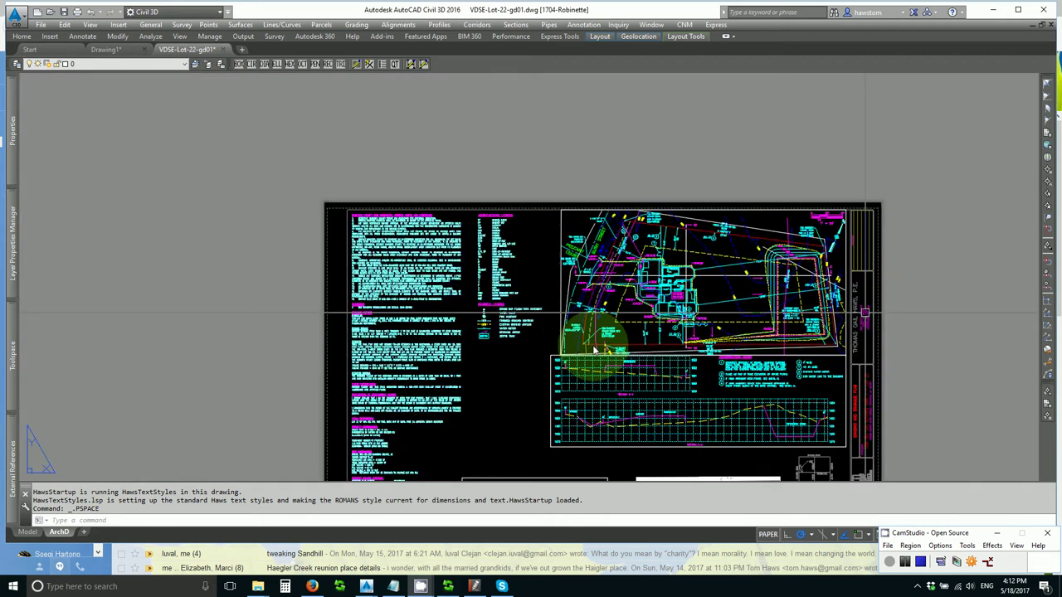
{"action": "scroll", "coordinate": [339, 410], "scroll_direction": "up", "scroll_amount": 3}
{"action": "scroll", "coordinate": [404, 383], "scroll_direction": "up", "scroll_amount": 4}
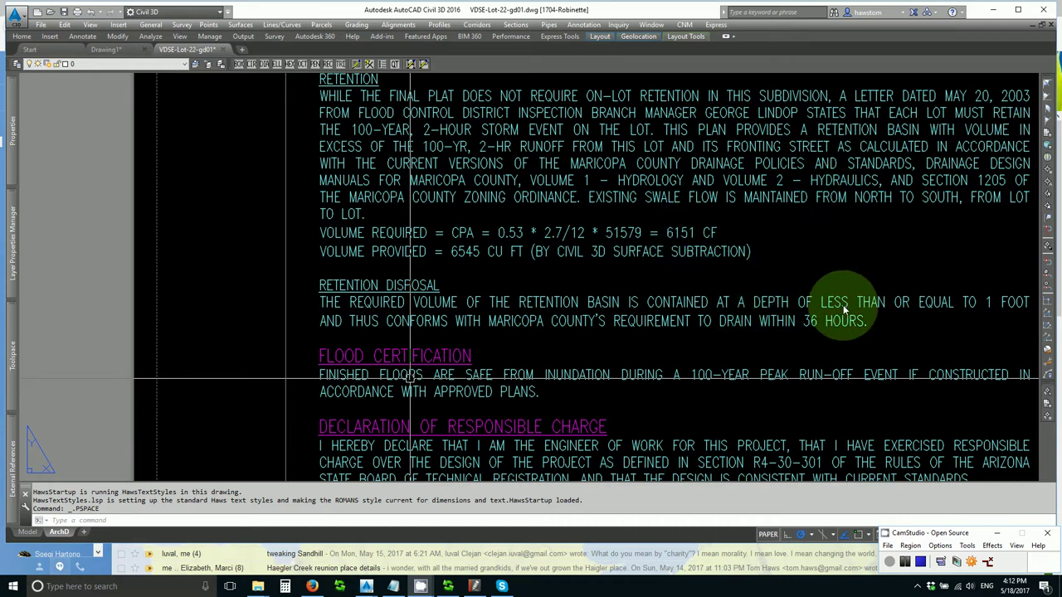
{"action": "scroll", "coordinate": [564, 249], "scroll_direction": "down", "scroll_amount": 3}
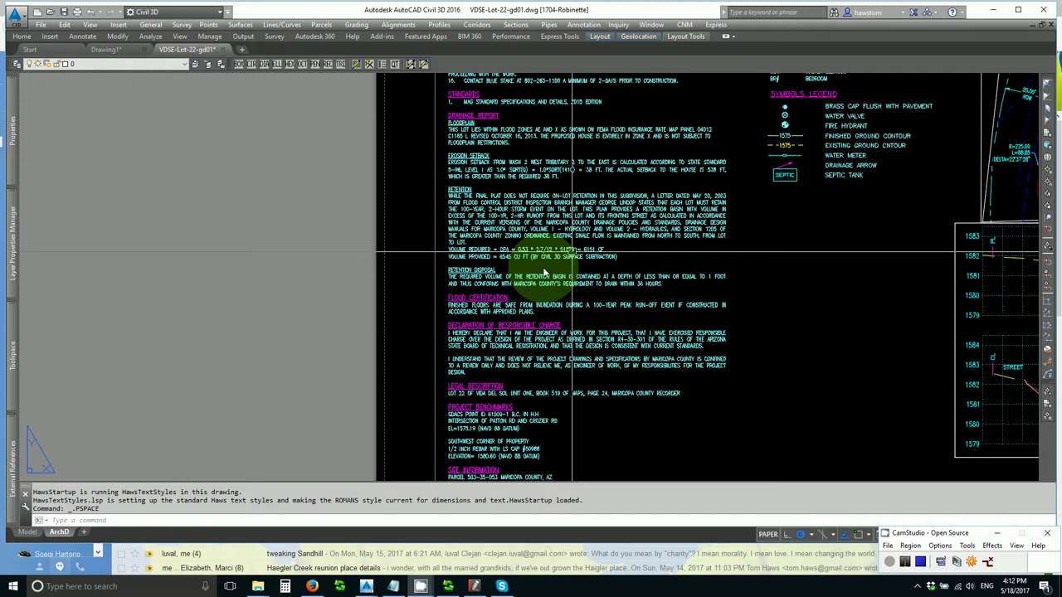
{"action": "left_click", "coordinate": [12, 541]}
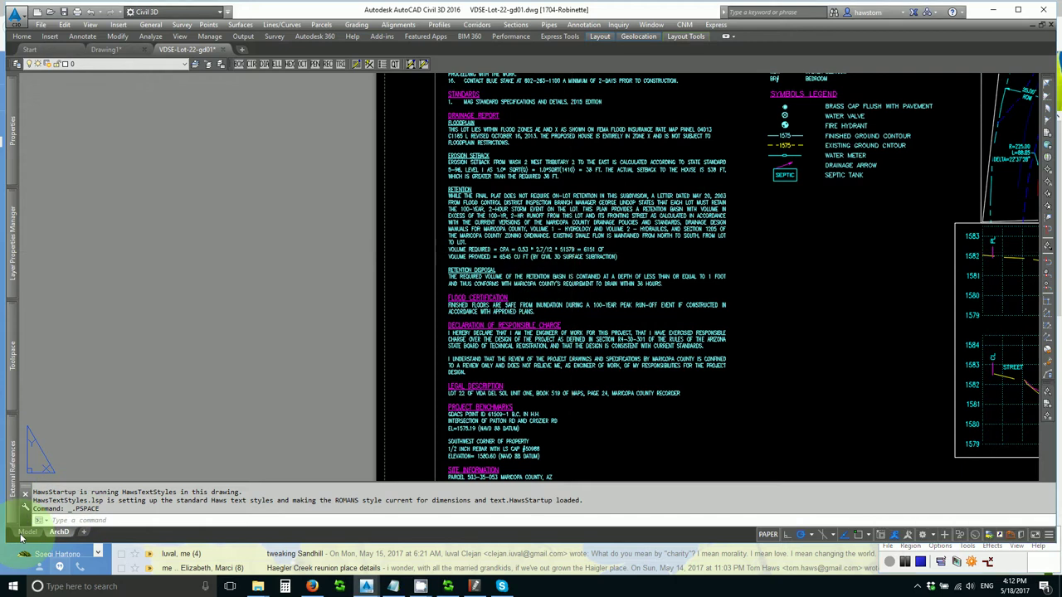
{"action": "left_click", "coordinate": [28, 533]}
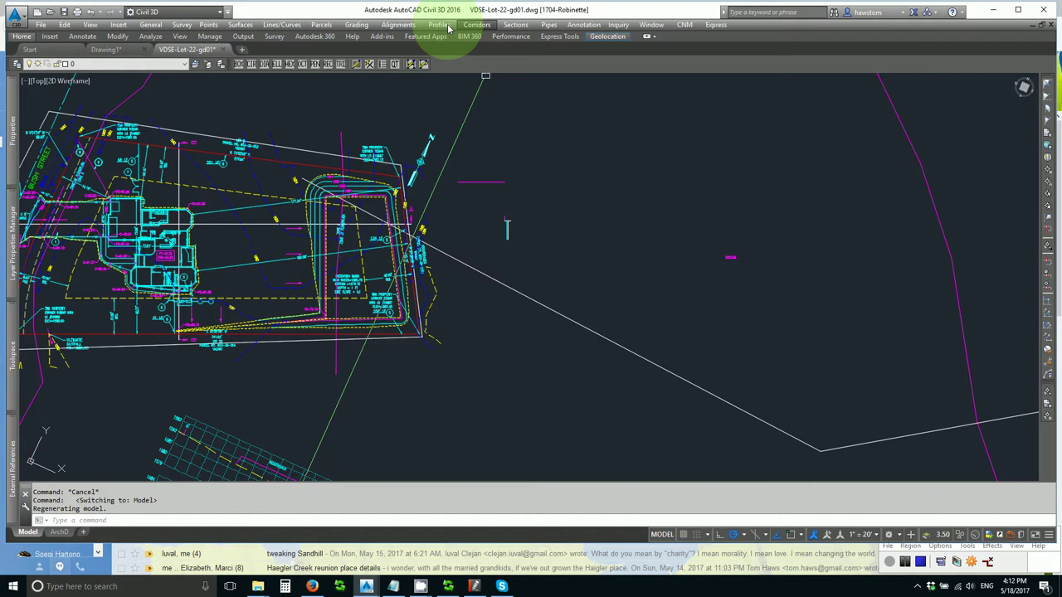
Open the Grading Creation Tools with FG as the grading group
{"action": "left_click", "coordinate": [356, 25]}
{"action": "left_click", "coordinate": [382, 35]}
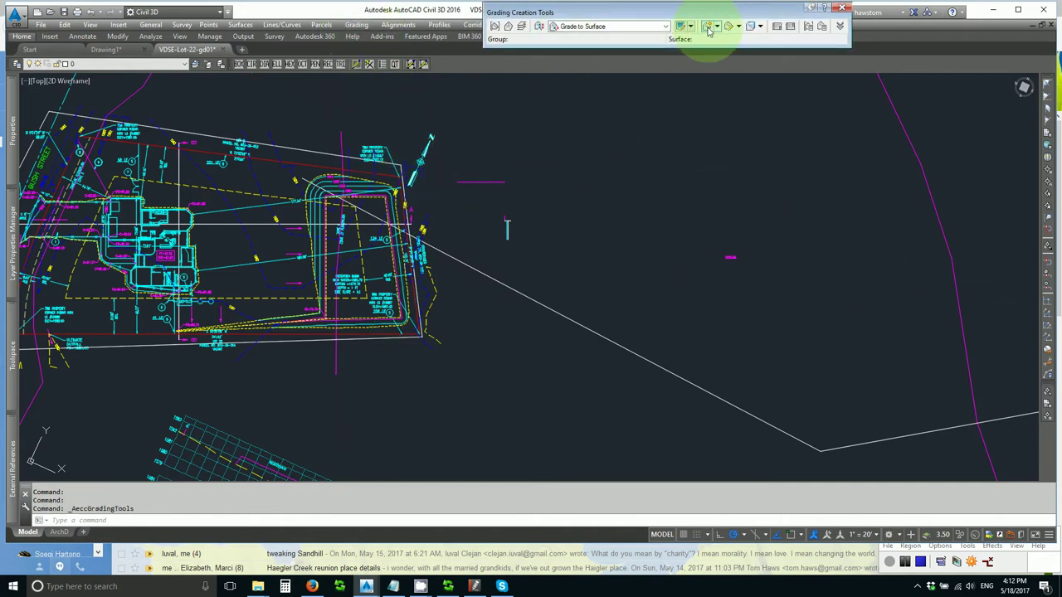
{"action": "left_click", "coordinate": [495, 27]}
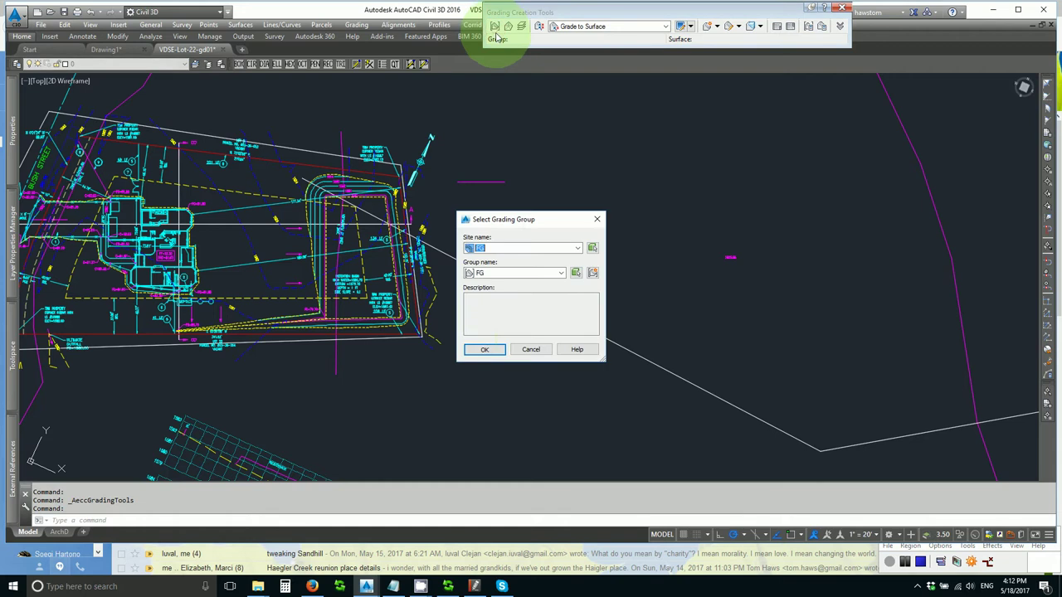
{"action": "left_click", "coordinate": [485, 350]}
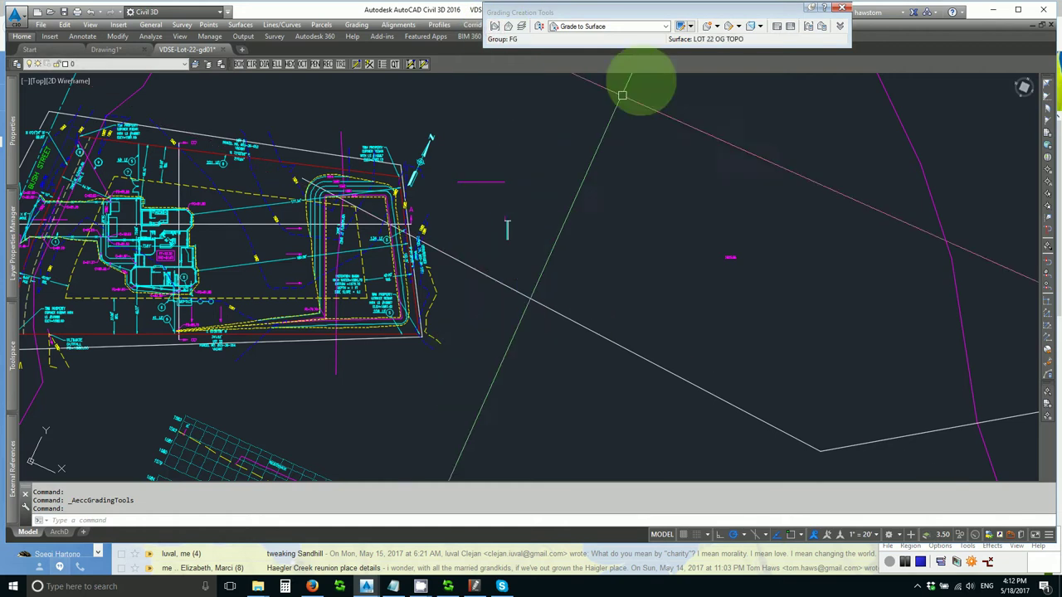
Delete the old retention basin grading
{"action": "left_click", "coordinate": [739, 27]}
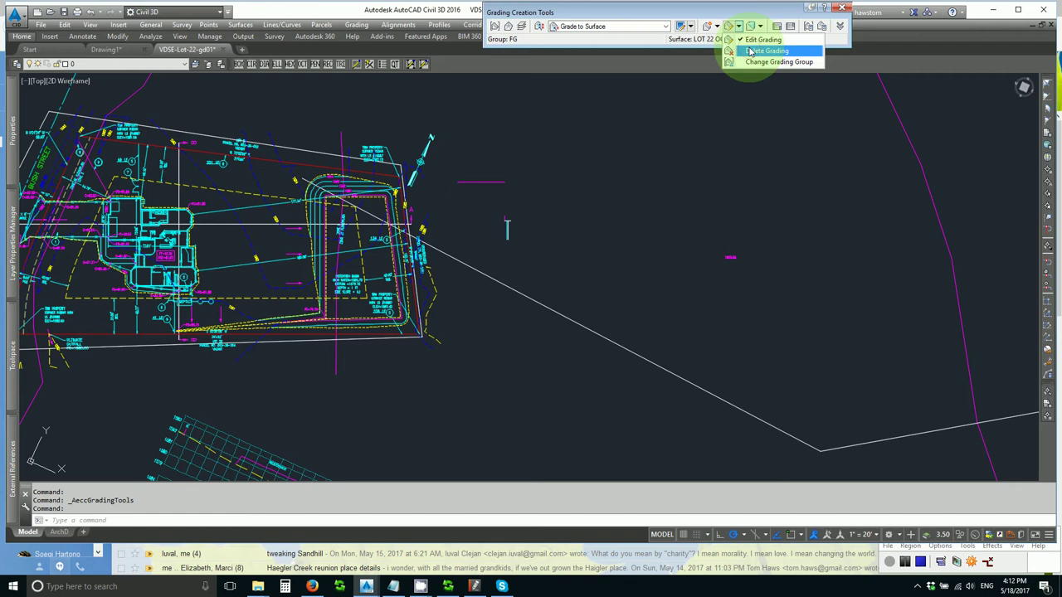
{"action": "left_click", "coordinate": [751, 52]}
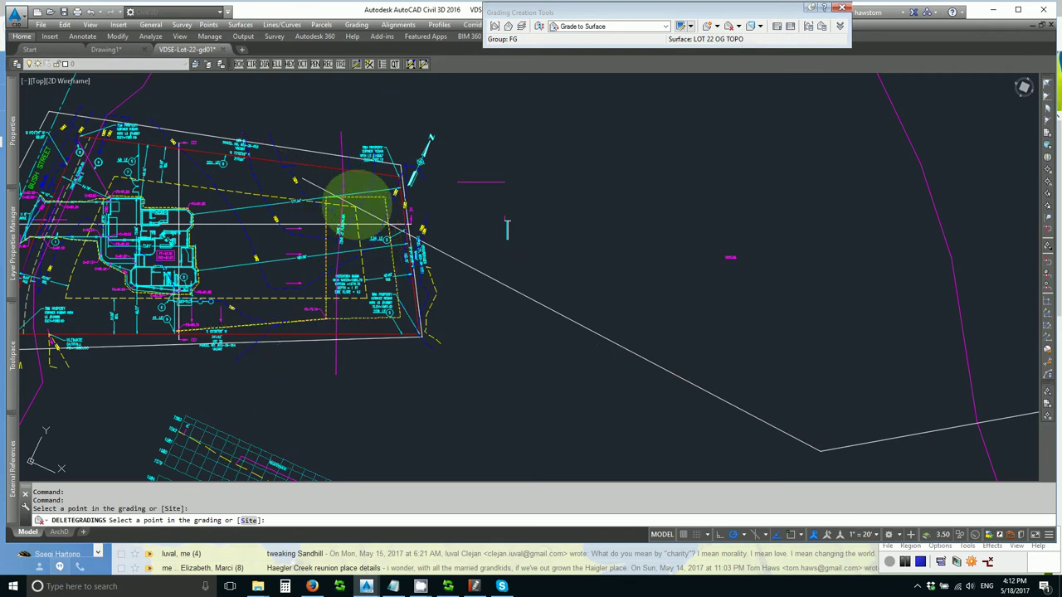
{"action": "left_click", "coordinate": [357, 217]}
{"action": "left_click", "coordinate": [357, 218]}
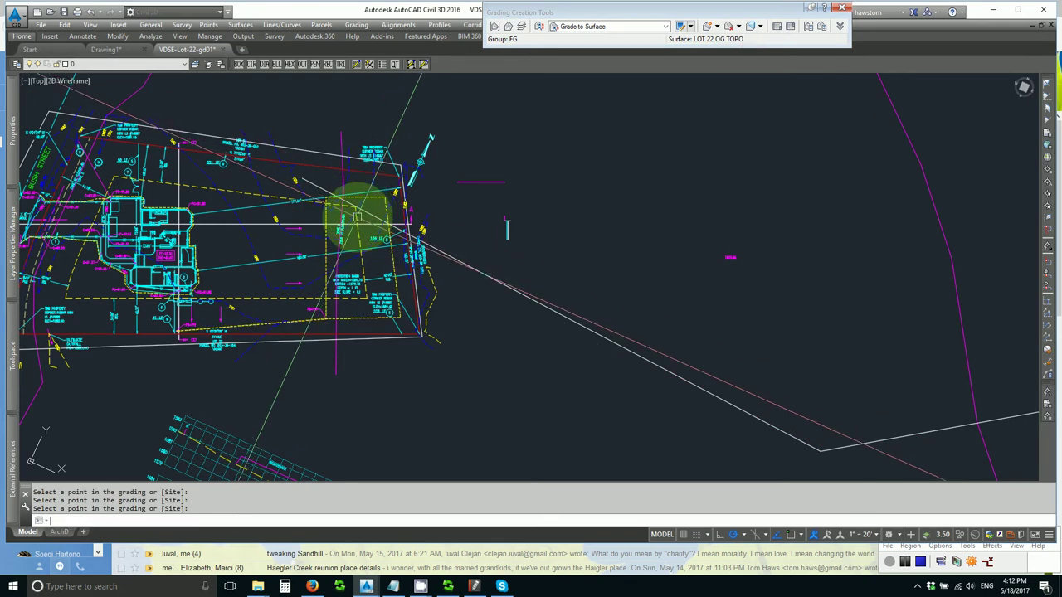
{"action": "key", "text": "Return"}
Erase the leftover basin object with E (ERASE)
{"action": "type", "text": "e"}
{"action": "key", "text": "Return"}
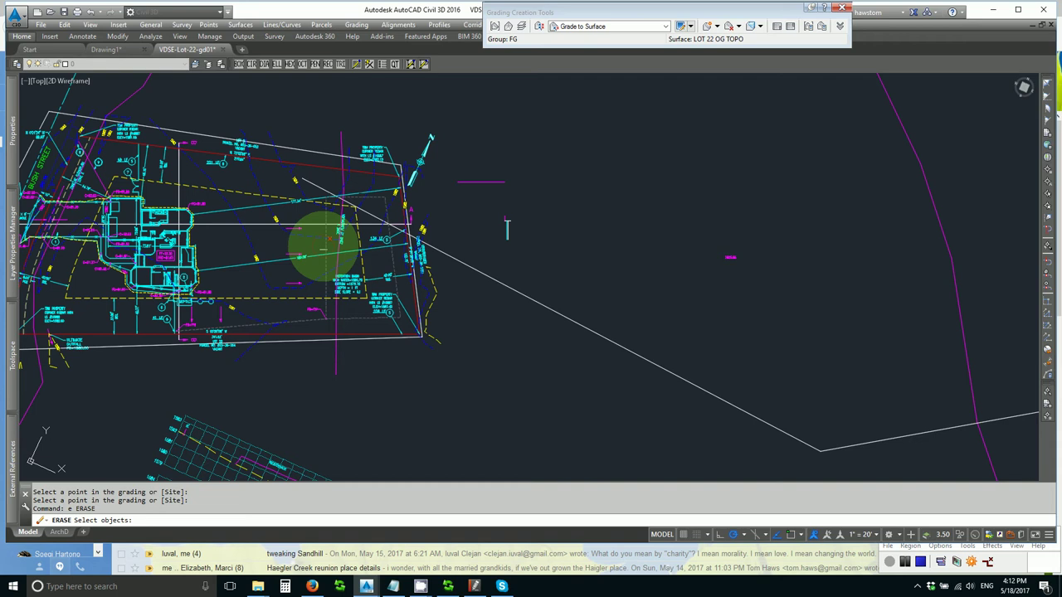
{"action": "left_click", "coordinate": [326, 241]}
{"action": "scroll", "coordinate": [382, 260], "scroll_direction": "up", "scroll_amount": 3}
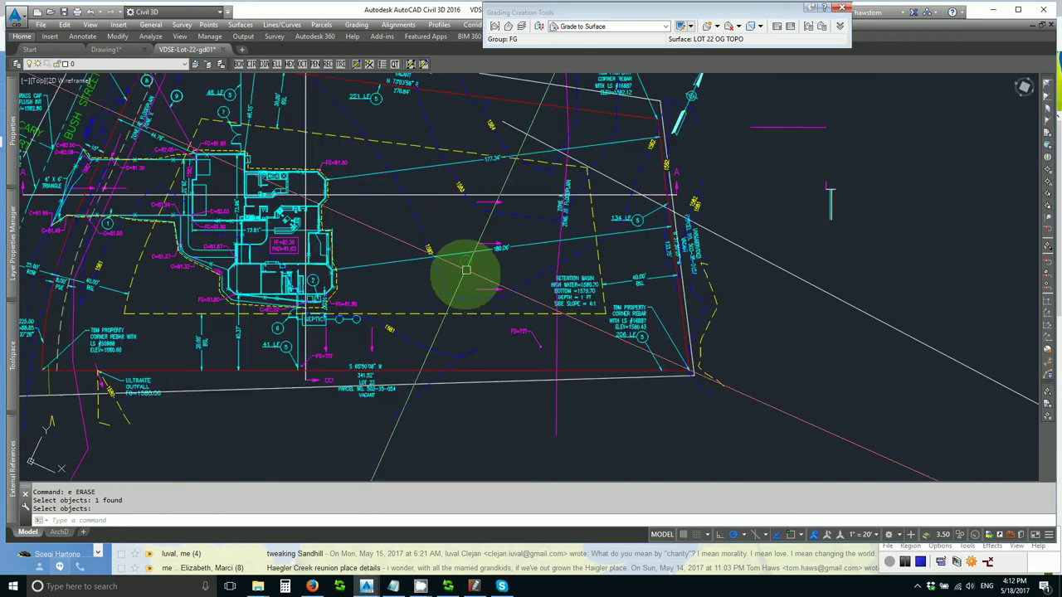
{"action": "scroll", "coordinate": [468, 273], "scroll_direction": "up", "scroll_amount": 2}
{"action": "scroll", "coordinate": [467, 275], "scroll_direction": "down", "scroll_amount": 2}
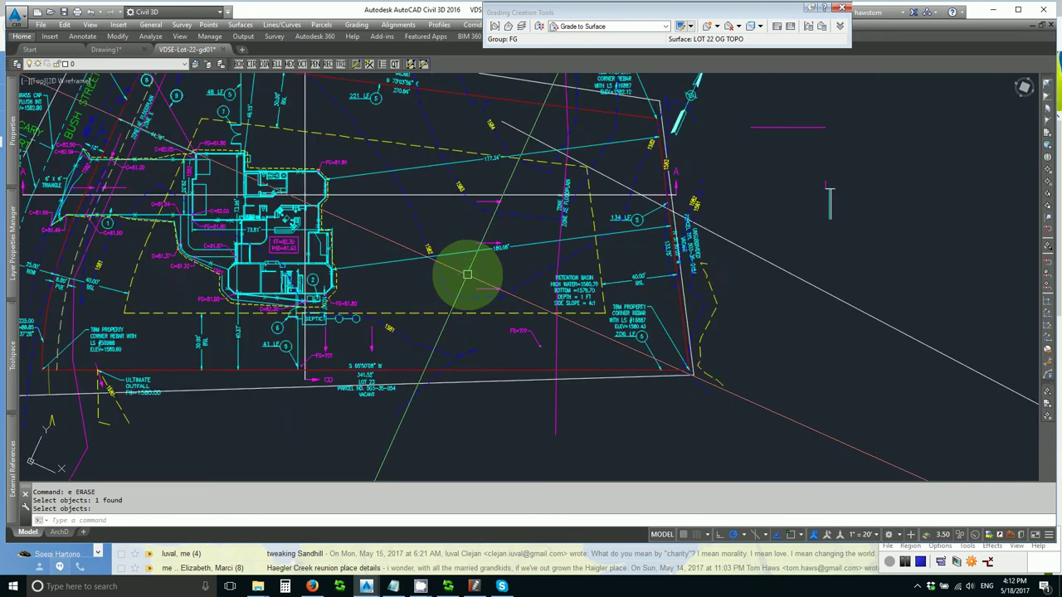
Place the first basin outline points on lot corners near the south boundary, zooming to check elevations
{"action": "scroll", "coordinate": [467, 275], "scroll_direction": "up", "scroll_amount": 2}
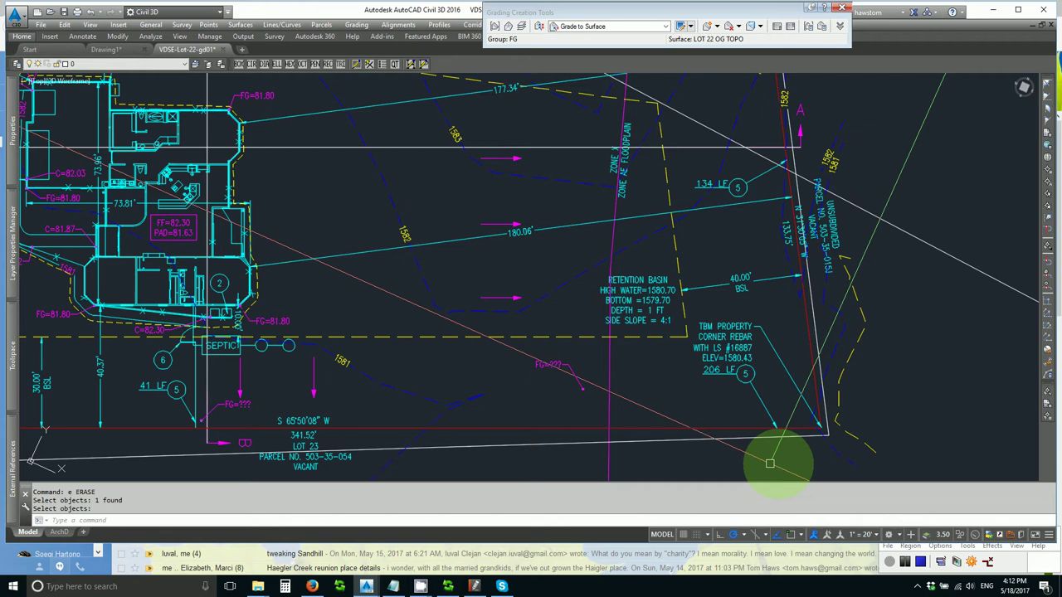
{"action": "left_click", "coordinate": [905, 564]}
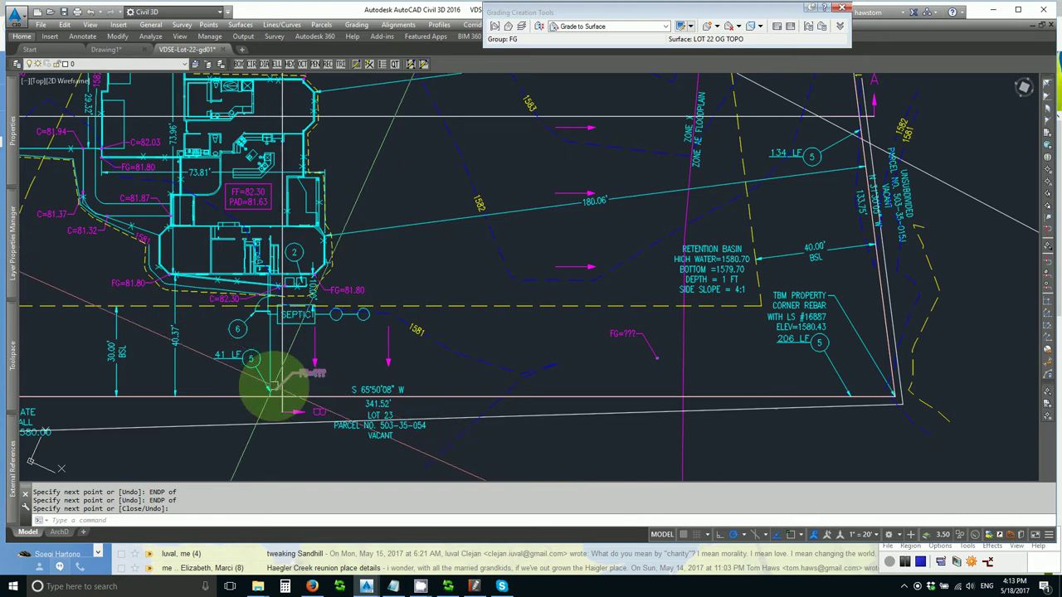
{"action": "scroll", "coordinate": [274, 390], "scroll_direction": "up", "scroll_amount": 6}
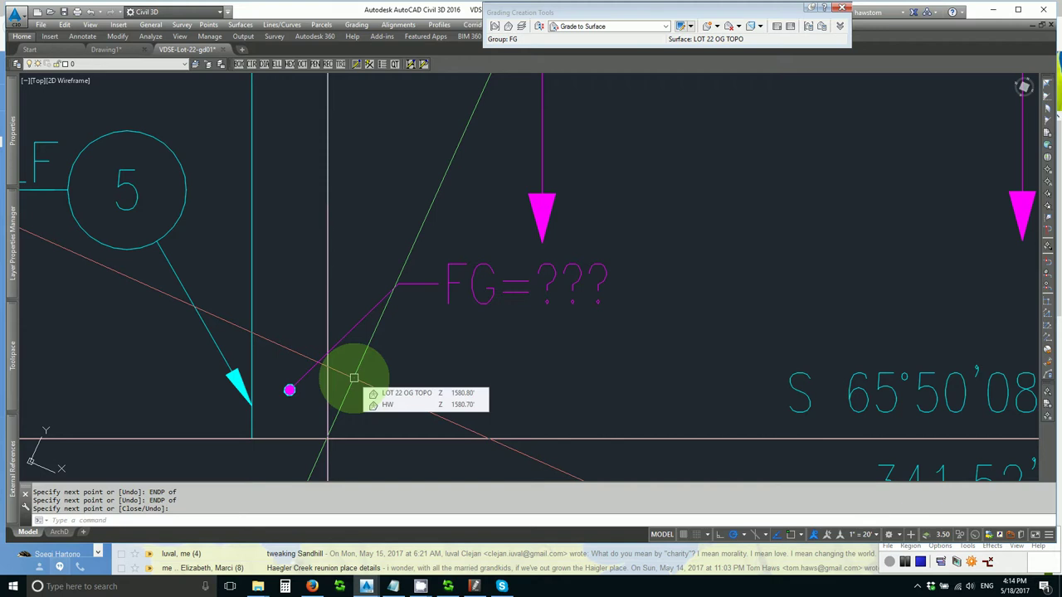
{"action": "scroll", "coordinate": [353, 378], "scroll_direction": "down", "scroll_amount": 8}
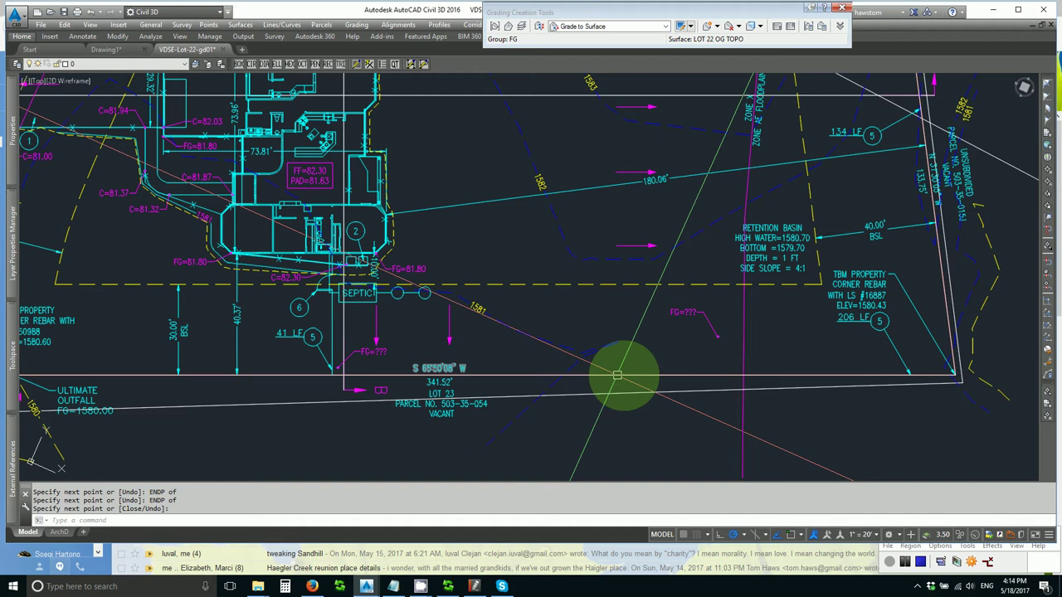
{"action": "mouse_move", "coordinate": [622, 374]}
{"action": "middle_mouse_down"}
{"action": "mouse_move", "coordinate": [537, 370]}
{"action": "mouse_move", "coordinate": [517, 396]}
{"action": "mouse_move", "coordinate": [526, 390]}
{"action": "middle_mouse_up"}
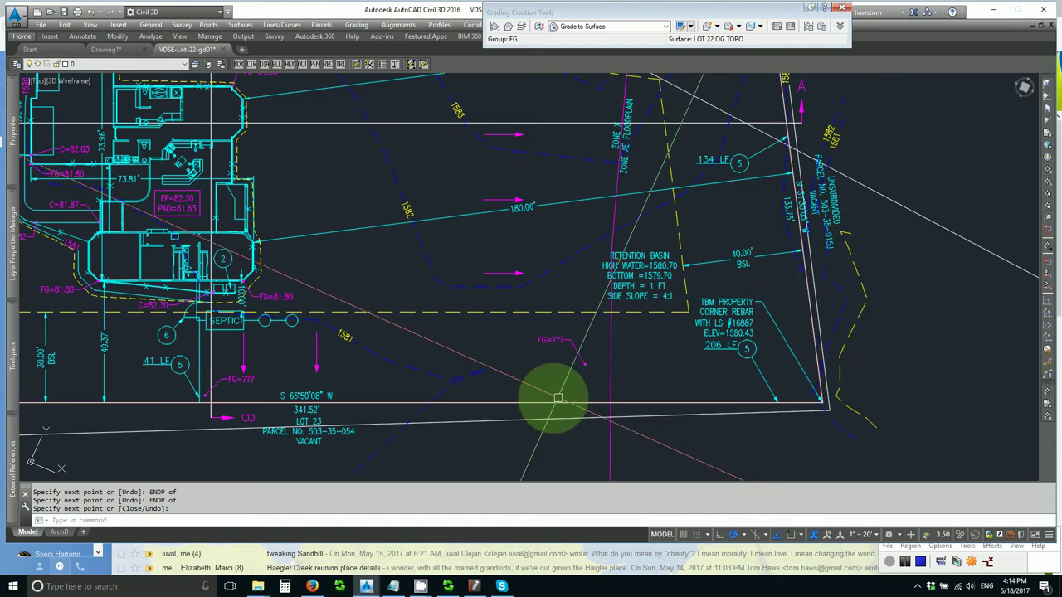
{"action": "scroll", "coordinate": [567, 398], "scroll_direction": "up", "scroll_amount": 3}
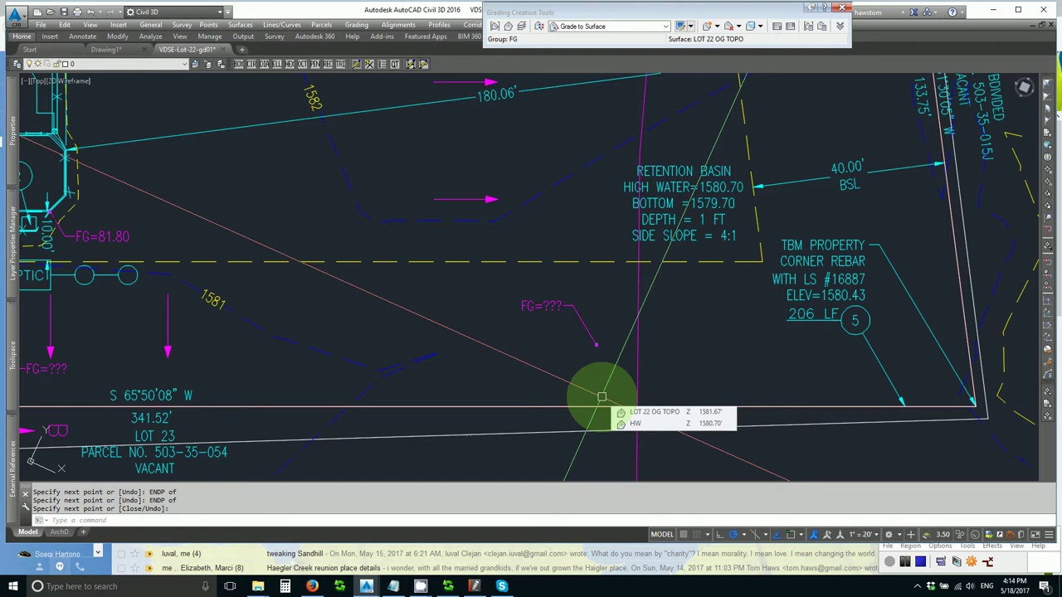
Finish the outline and offset the south lot line 10 ft inside the lot
{"action": "key", "text": "Return"}
{"action": "type", "text": "o"}
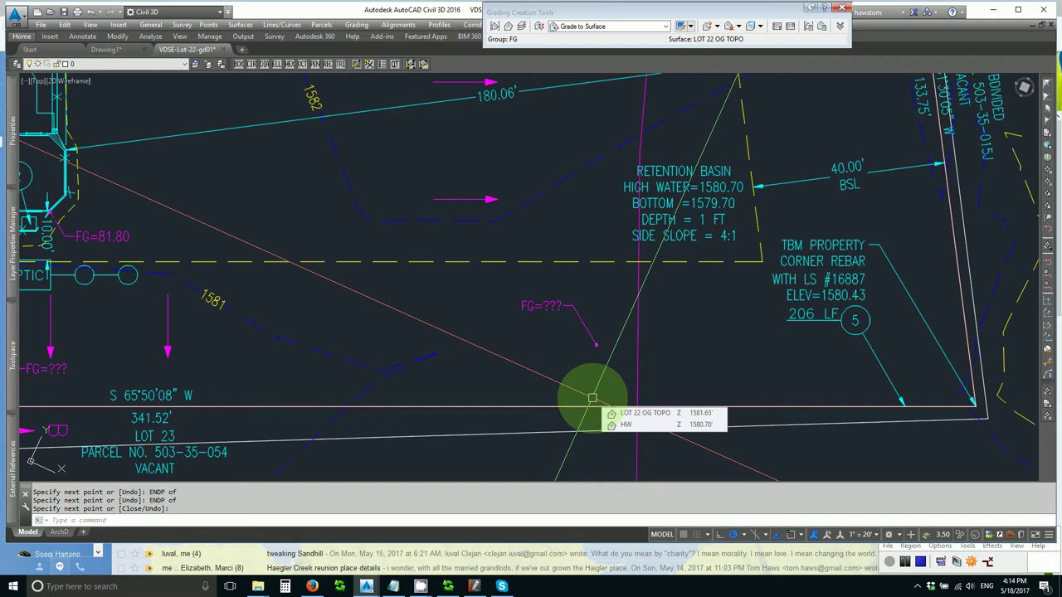
{"action": "key", "text": "Return"}
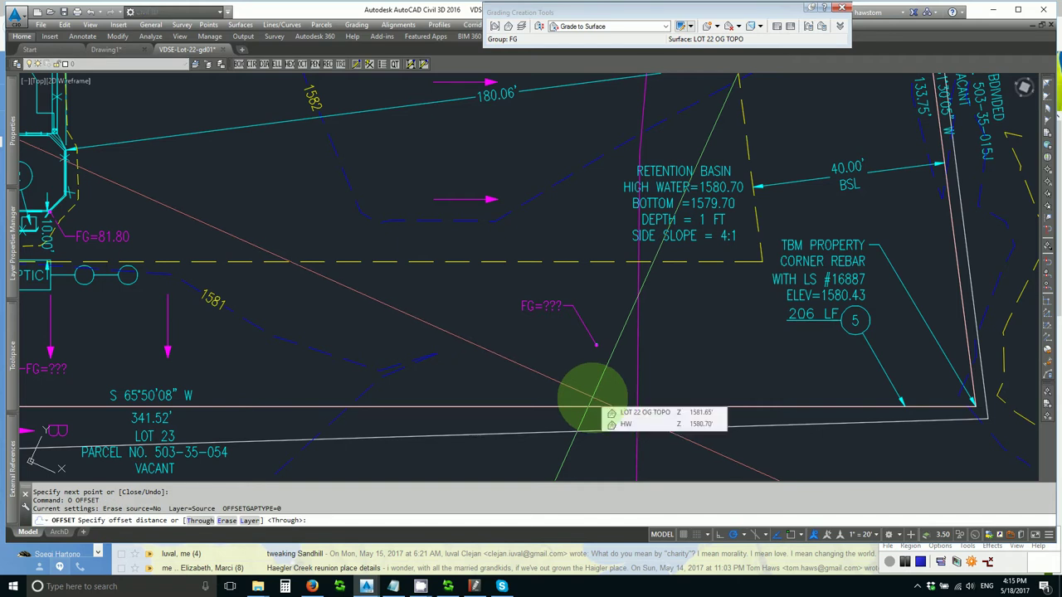
{"action": "type", "text": "10"}
{"action": "key", "text": "Return"}
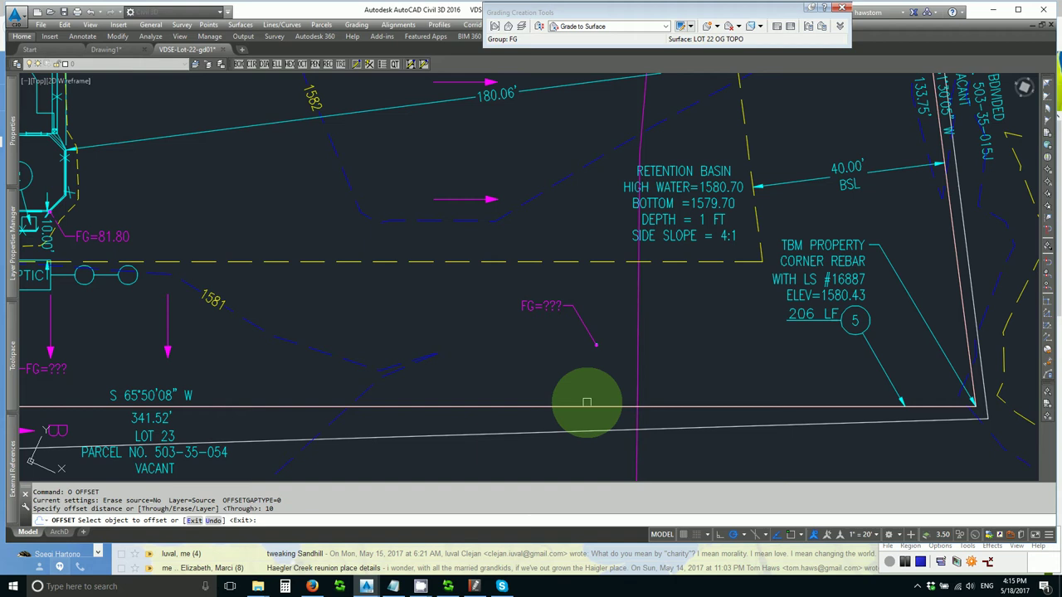
{"action": "left_click", "coordinate": [587, 403]}
{"action": "left_click", "coordinate": [589, 391]}
{"action": "key", "text": "Return"}
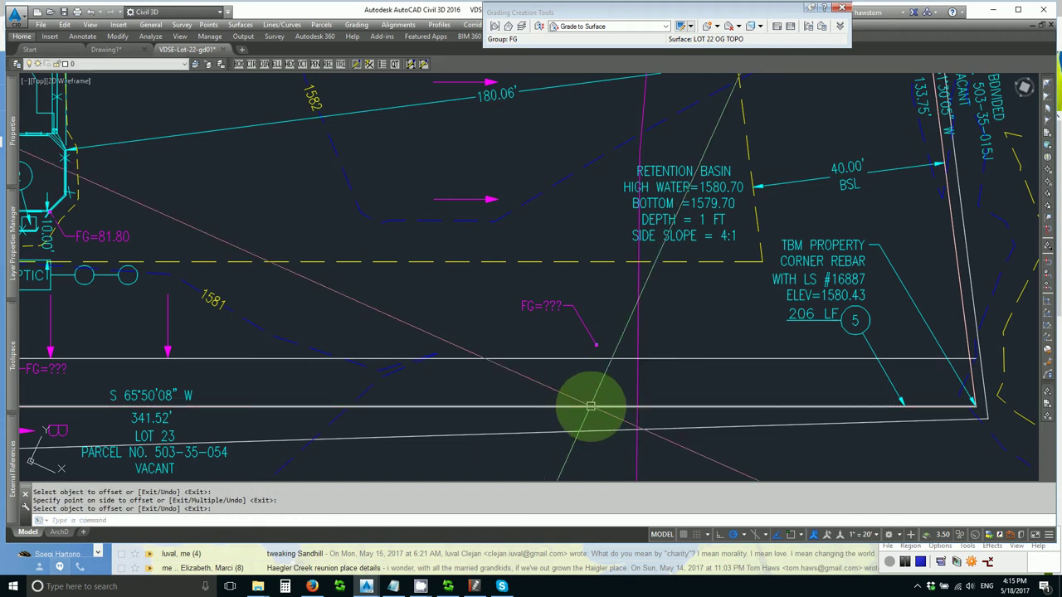
Pan the view toward the lot's east corner and the basin area
{"action": "middle_click_drag", "start_coordinate": [588, 404], "coordinate": [569, 439]}
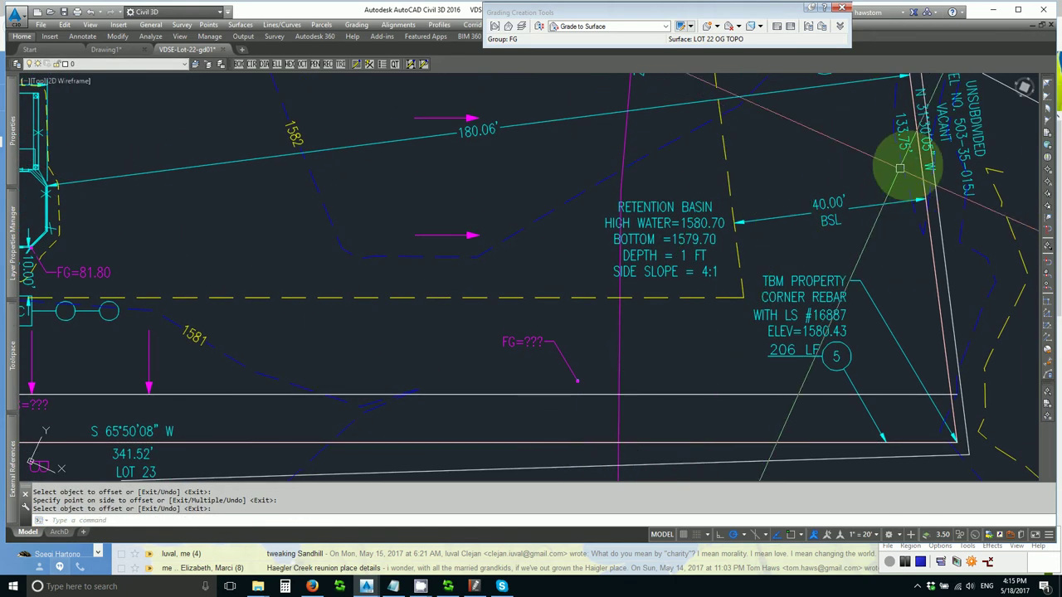
{"action": "mouse_move", "coordinate": [913, 169]}
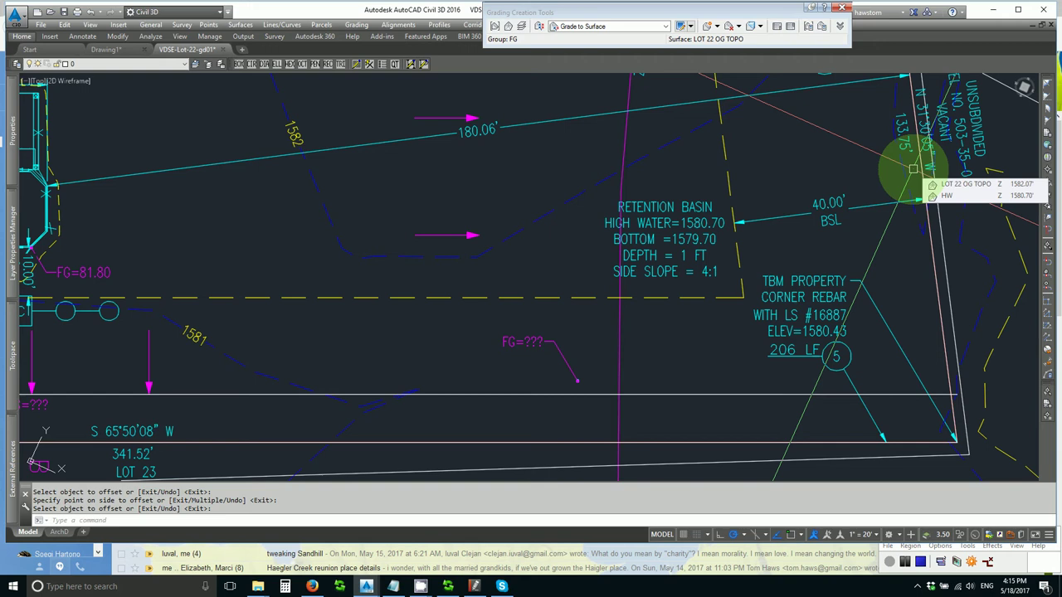
{"action": "scroll", "coordinate": [913, 168], "scroll_direction": "up", "scroll_amount": 4}
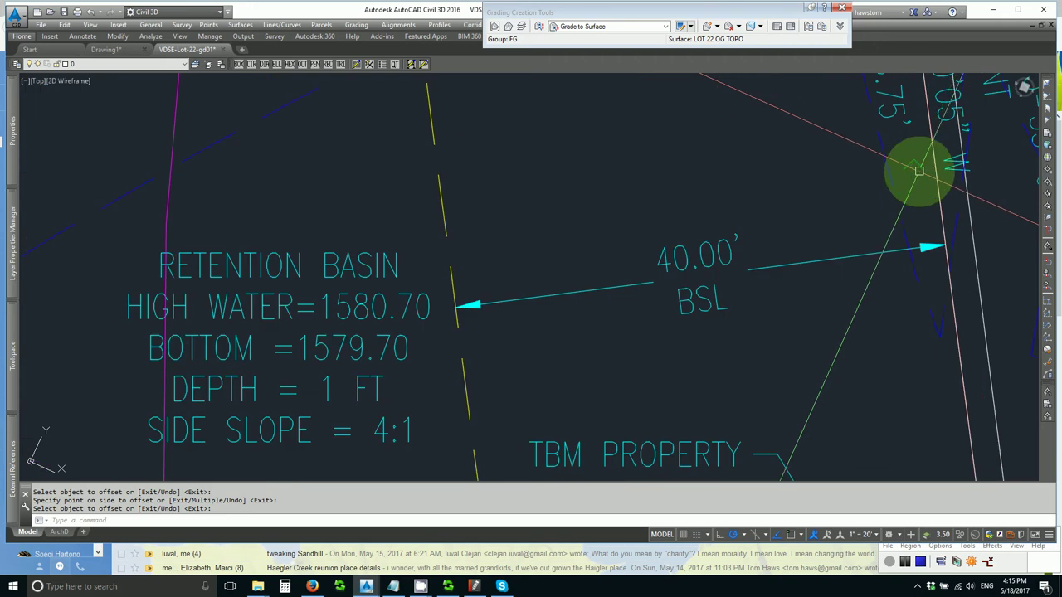
{"action": "scroll", "coordinate": [919, 179], "scroll_direction": "down", "scroll_amount": 5}
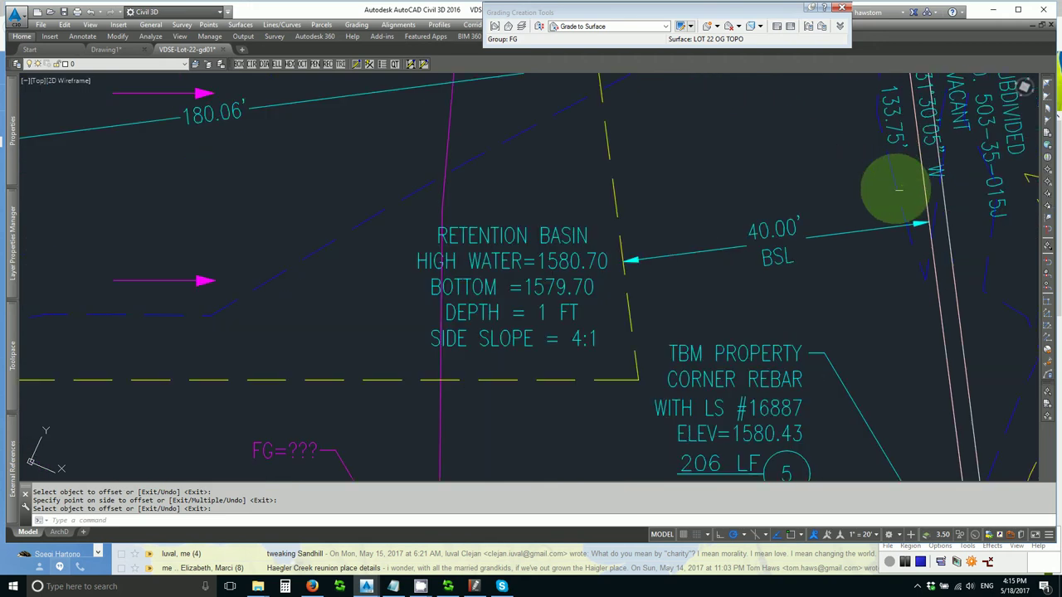
{"action": "key", "text": "Escape"}
{"action": "key", "text": "Escape"}
{"action": "mouse_move", "coordinate": [874, 199]}
{"action": "middle_mouse_down"}
{"action": "mouse_move", "coordinate": [817, 259]}
{"action": "mouse_move", "coordinate": [826, 275]}
{"action": "middle_mouse_up"}
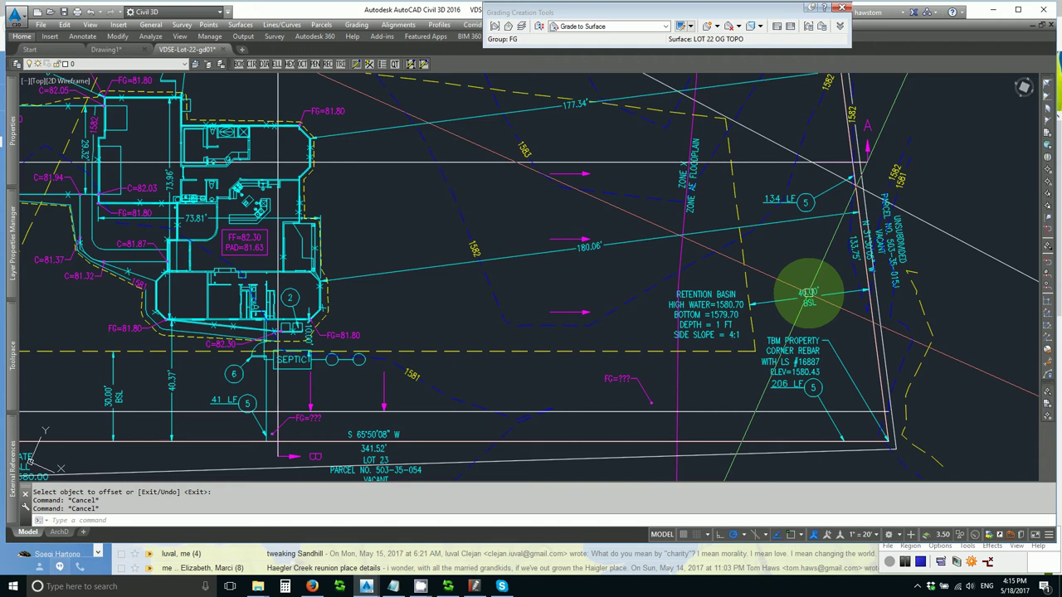
{"action": "mouse_move", "coordinate": [821, 274]}
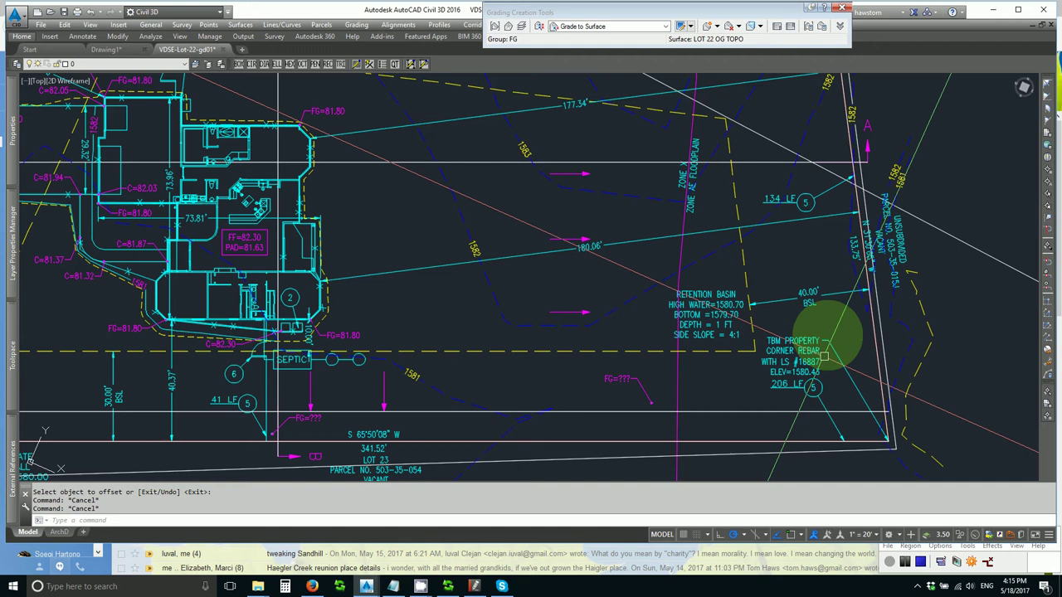
{"action": "key", "text": "Escape"}
Offset the right property boundary 11 ft toward the inside of the lot
{"action": "type", "text": "o"}
{"action": "key", "text": "Return"}
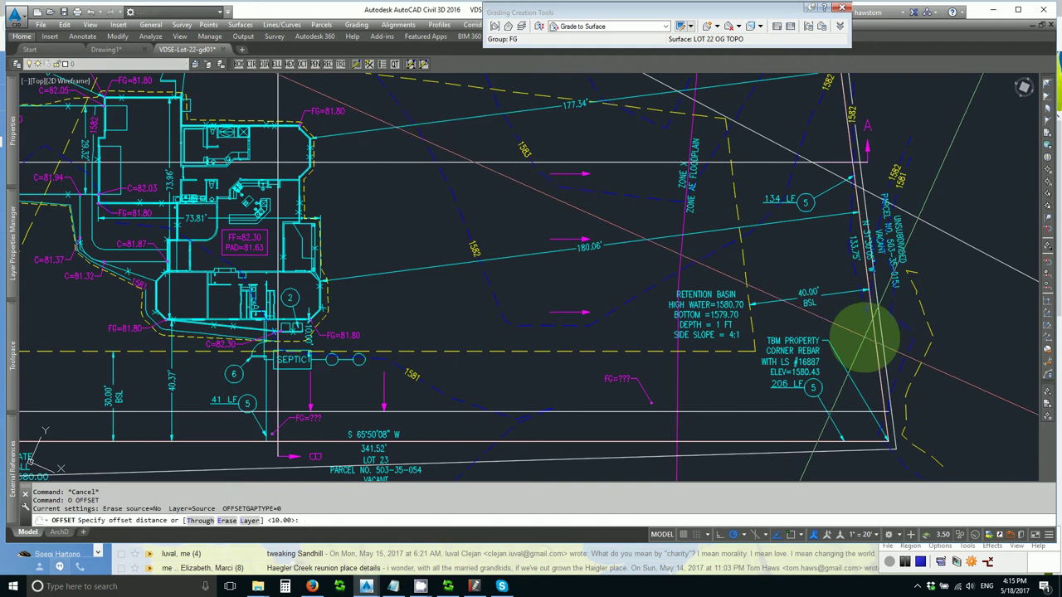
{"action": "type", "text": "10"}
{"action": "key", "text": "Return"}
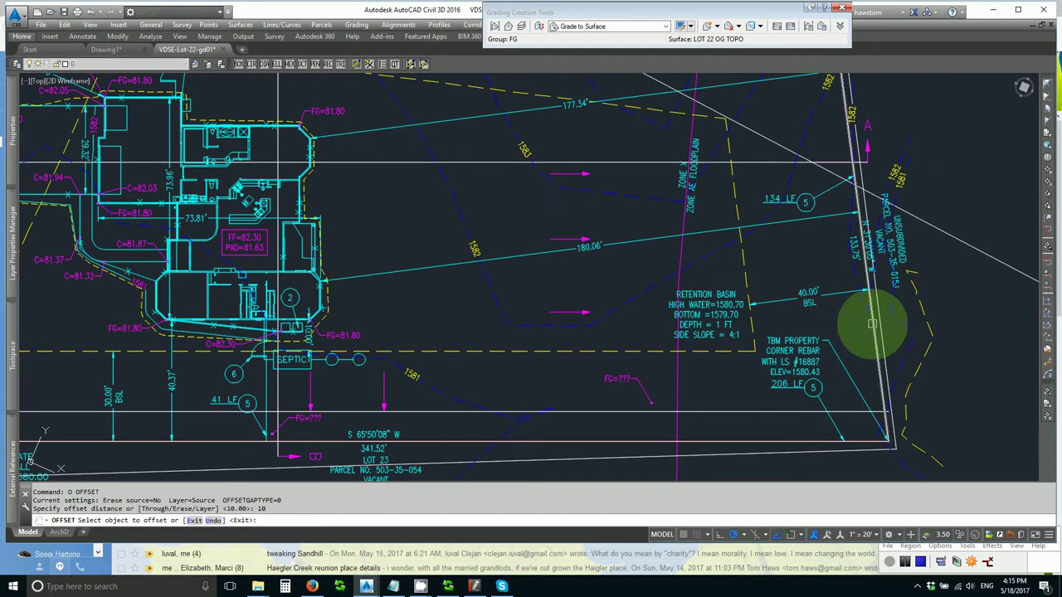
{"action": "key", "text": "Escape"}
{"action": "key", "text": "Escape"}
{"action": "key", "text": "Escape"}
{"action": "type", "text": "o"}
{"action": "key", "text": "Return"}
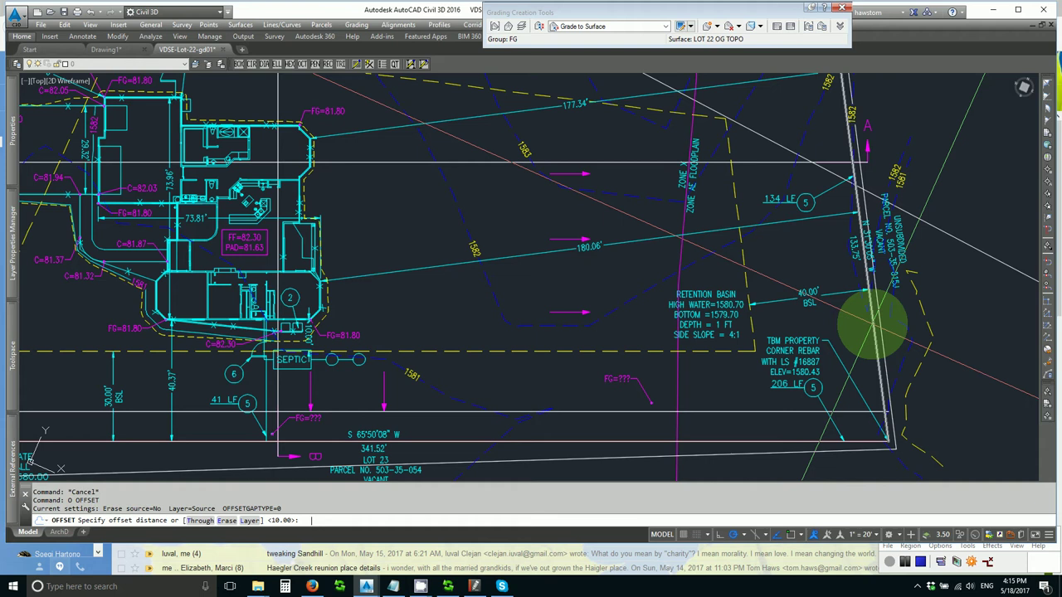
{"action": "type", "text": "11"}
{"action": "key", "text": "Return"}
{"action": "left_click", "coordinate": [873, 320]}
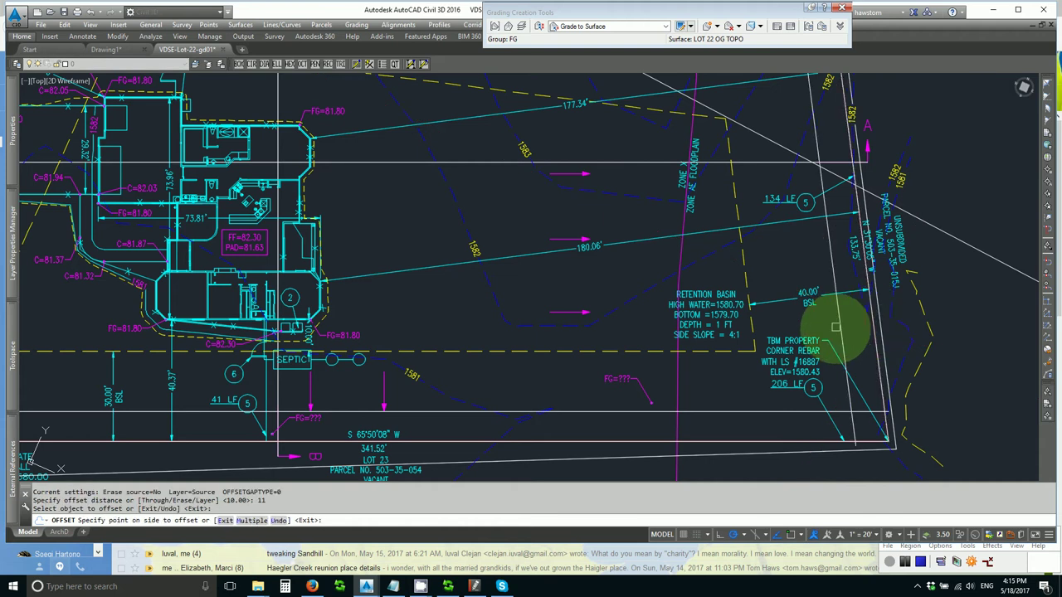
{"action": "left_click", "coordinate": [797, 355]}
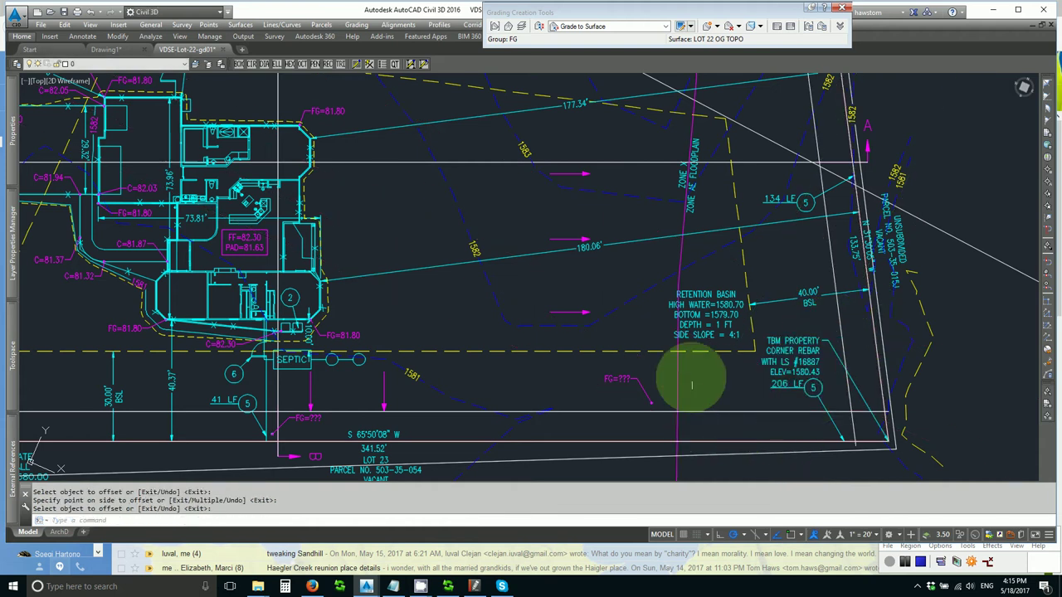
Draw the basin's diagonal line from the top corner down to the lower left
{"action": "key", "text": "Return"}
{"action": "type", "text": "l"}
{"action": "key", "text": "Return"}
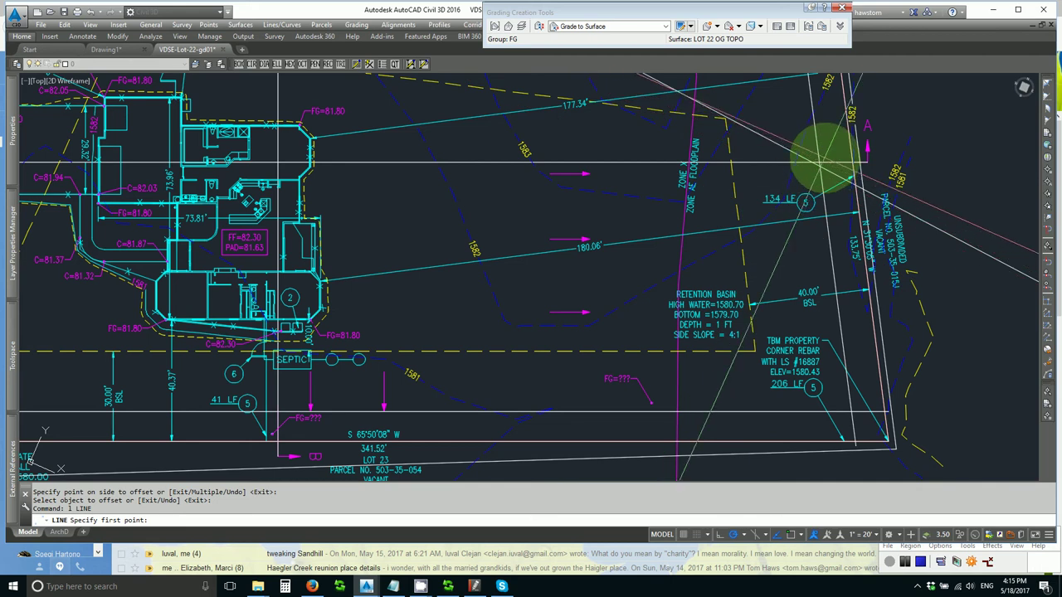
{"action": "left_click", "coordinate": [822, 153]}
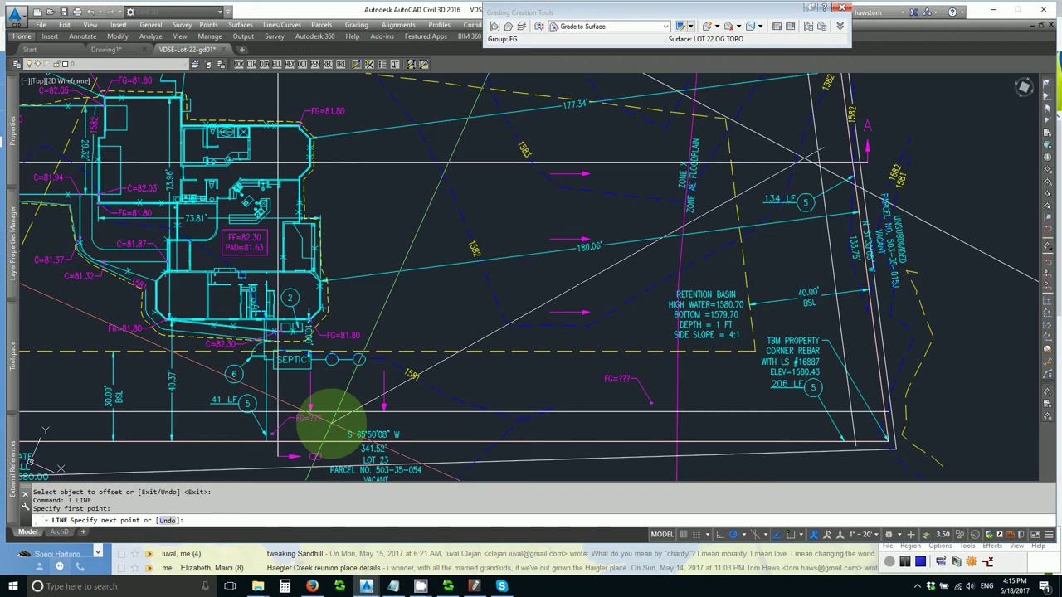
{"action": "left_click", "coordinate": [332, 423]}
{"action": "key", "text": "Return"}
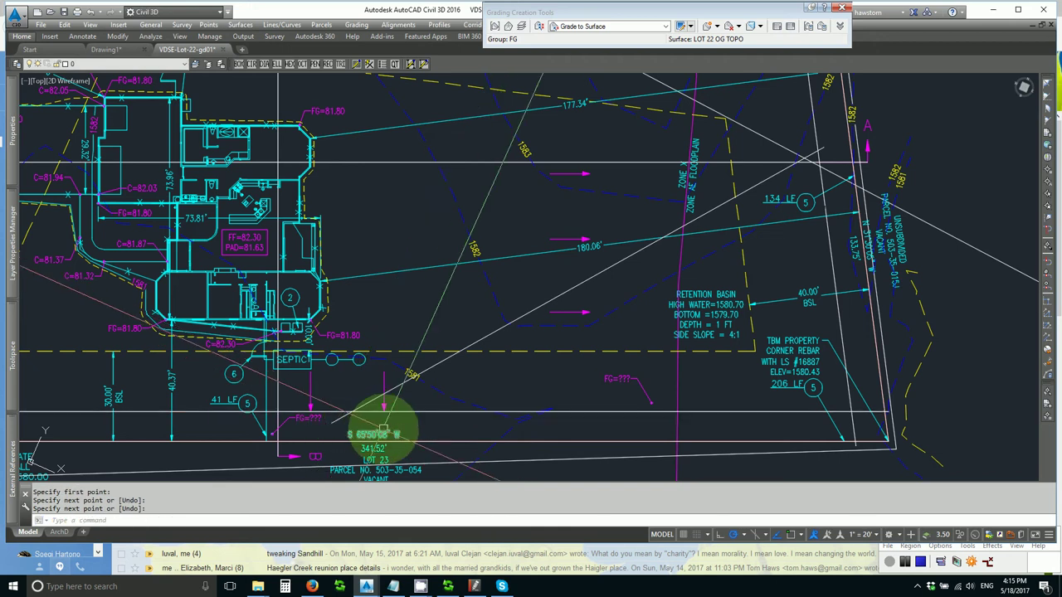
Fillet the diagonal with the offset boundary line to close the top corner
{"action": "type", "text": "f"}
{"action": "key", "text": "Return"}
{"action": "left_click", "coordinate": [413, 375]}
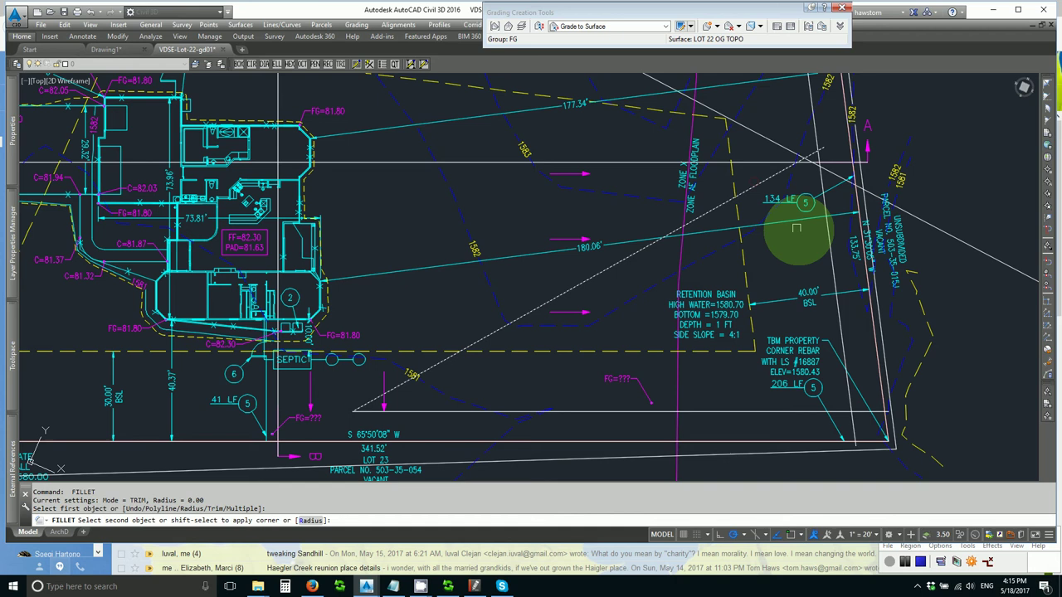
{"action": "left_click", "coordinate": [826, 249]}
{"action": "key", "text": "Return"}
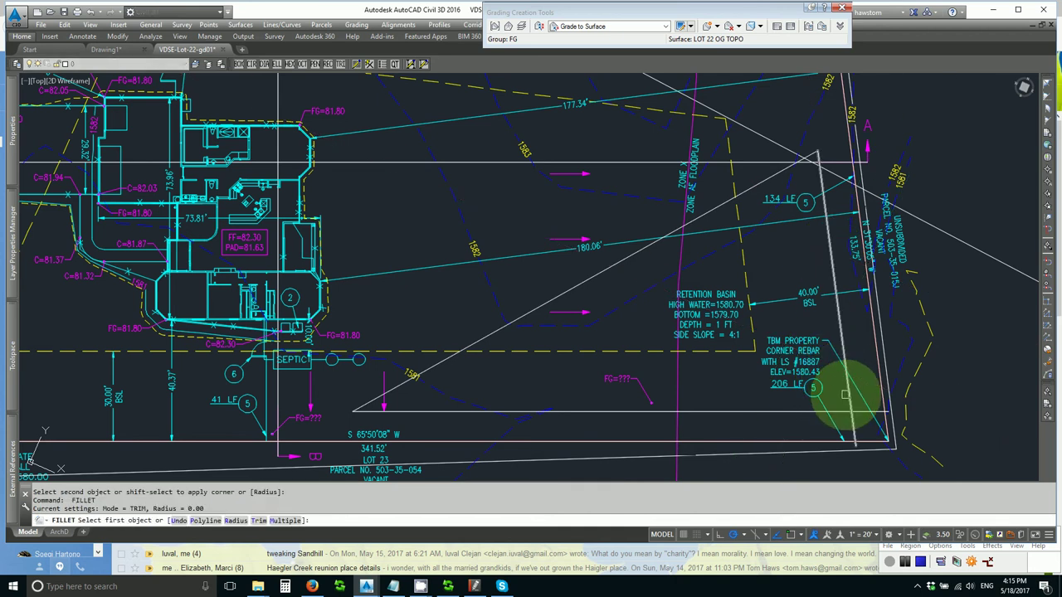
{"action": "left_click", "coordinate": [836, 411]}
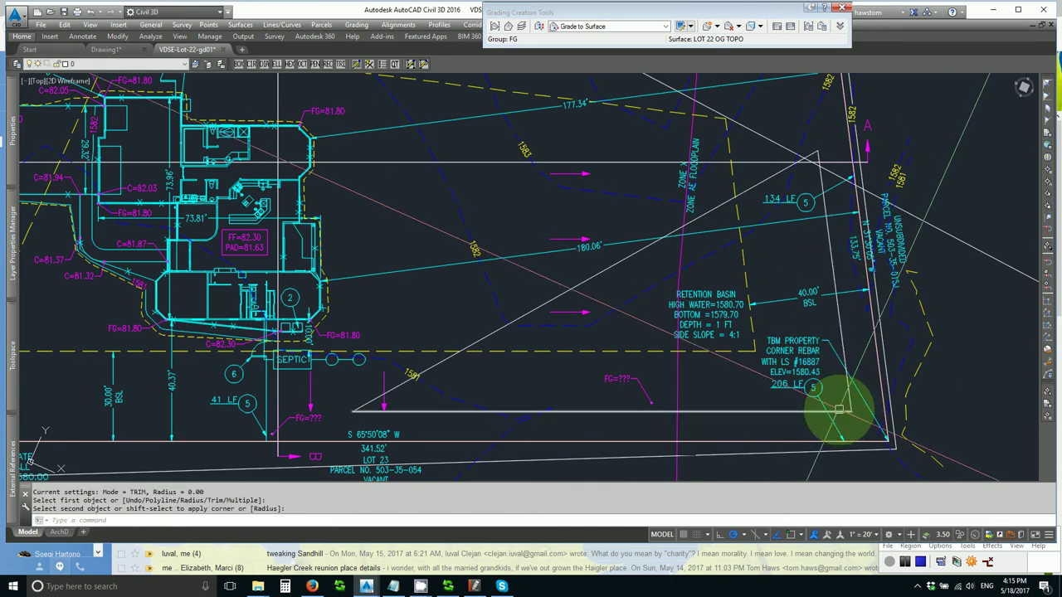
{"action": "key", "text": "Escape"}
{"action": "type", "text": "j"}
{"action": "key", "text": "Return"}
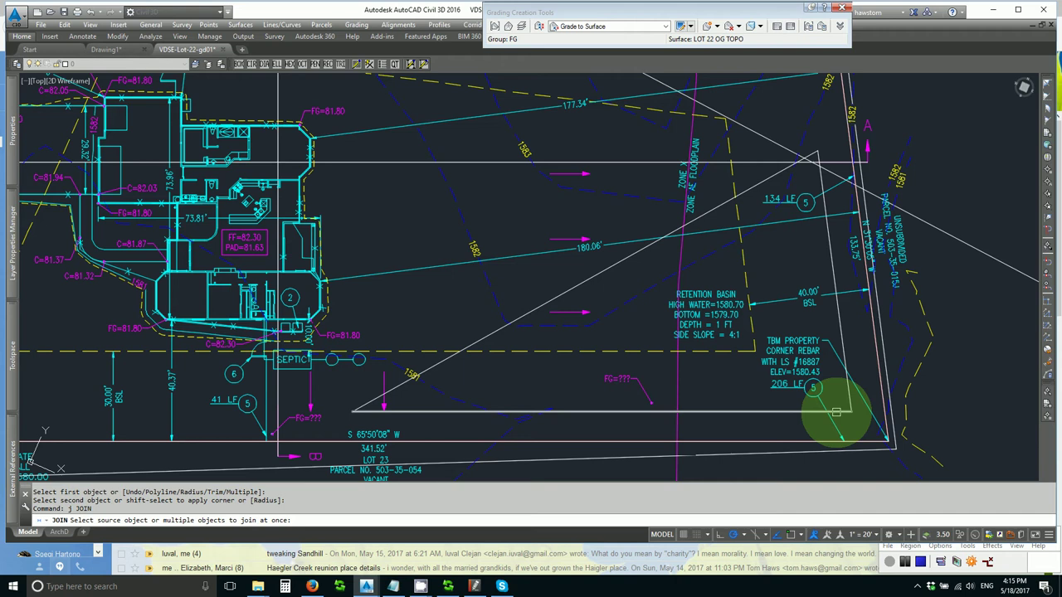
Join the three basin lines into one triangle polyline
{"action": "left_click", "coordinate": [837, 412]}
{"action": "left_click", "coordinate": [572, 287]}
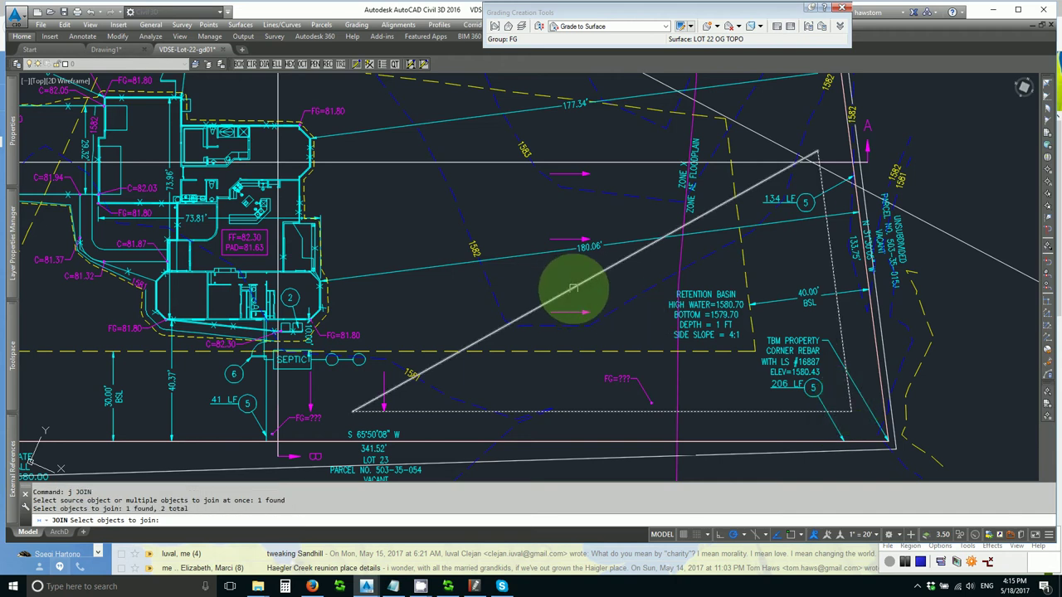
{"action": "key", "text": "Return"}
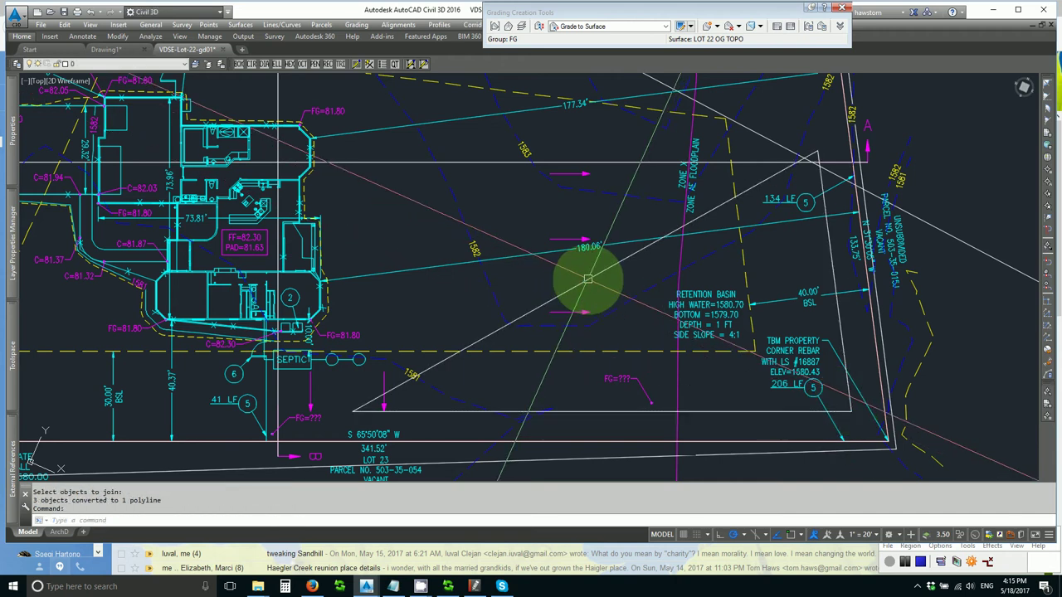
Offset the triangle outline 4 ft inward
{"action": "type", "text": "o"}
{"action": "key", "text": "Return"}
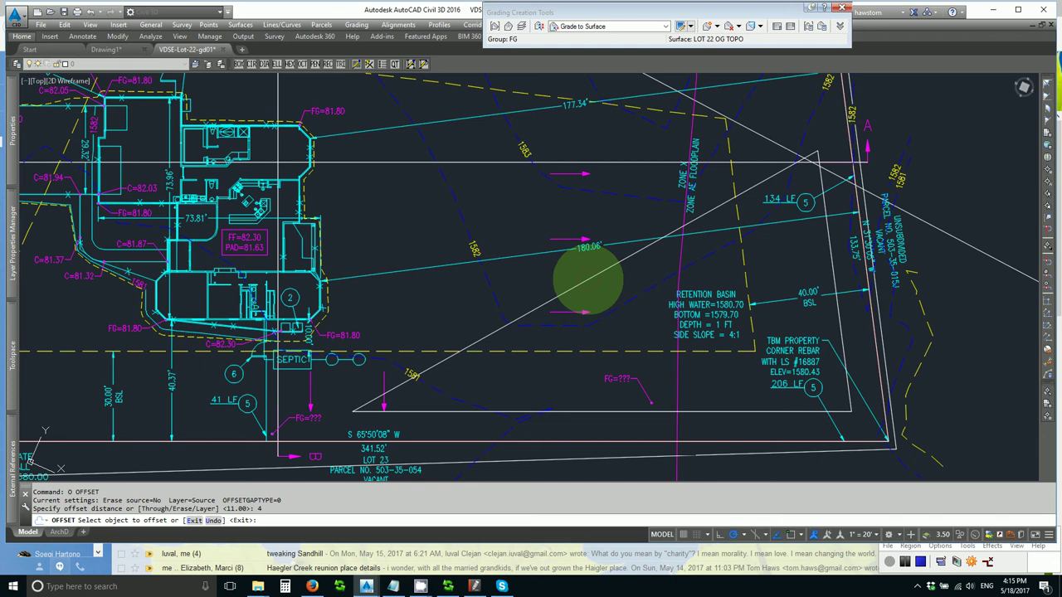
{"action": "key", "text": "Return"}
{"action": "left_click", "coordinate": [588, 280]}
{"action": "left_click", "coordinate": [541, 296]}
{"action": "key", "text": "Return"}
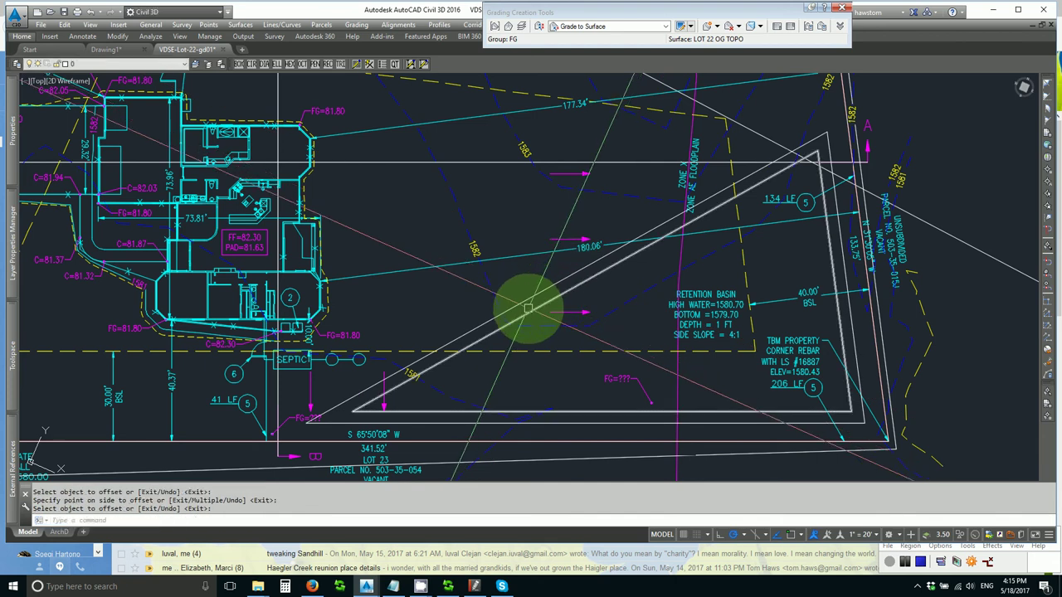
Define the Stage Storage basin from both triangle polylines, view the volumes, then cancel
{"action": "key", "text": "Return"}
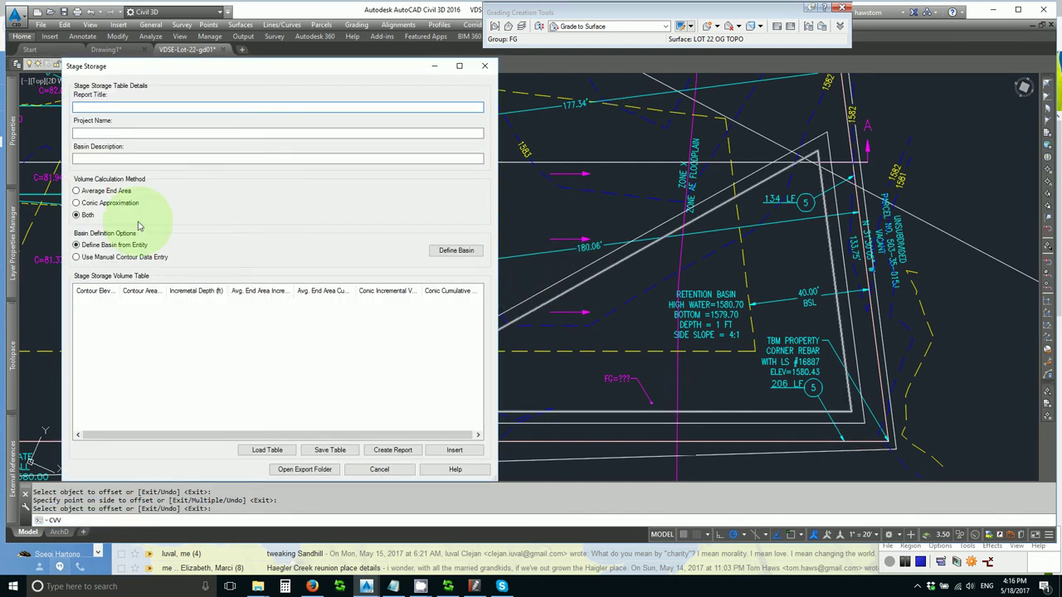
{"action": "left_click", "coordinate": [456, 251]}
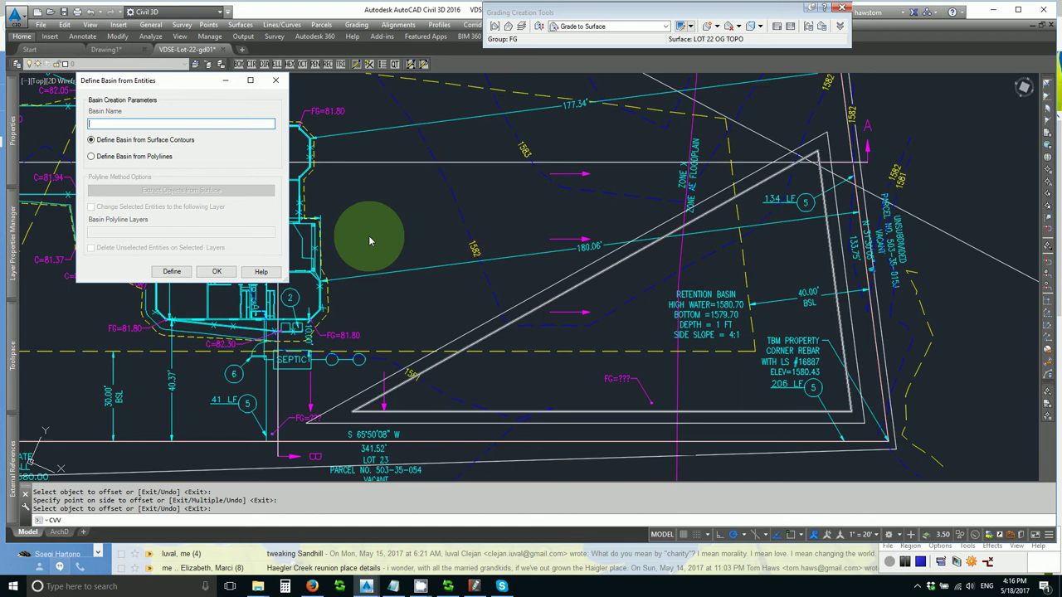
{"action": "left_click", "coordinate": [102, 160]}
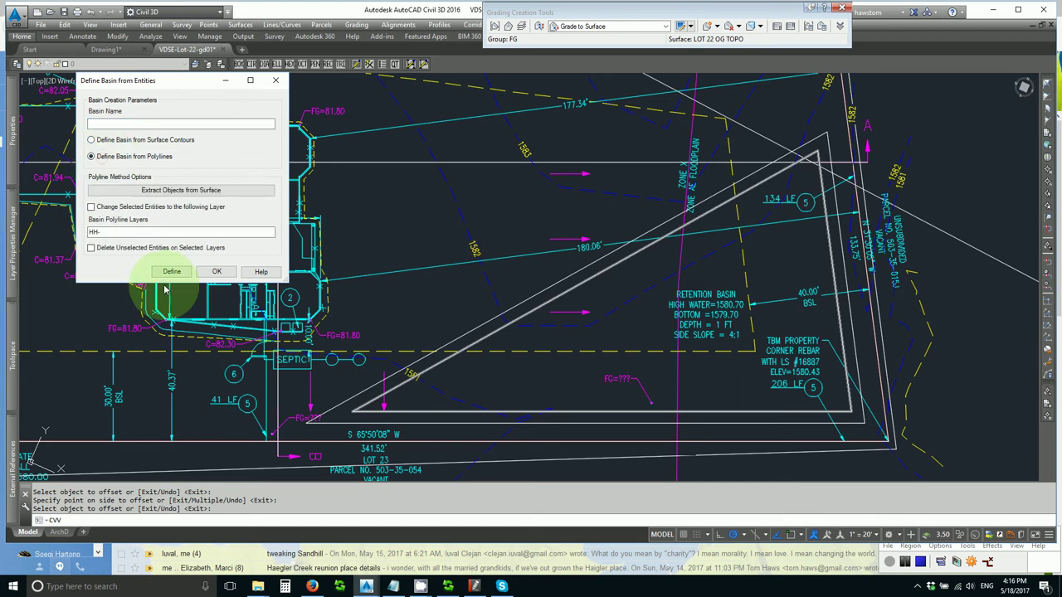
{"action": "left_click", "coordinate": [171, 273]}
{"action": "left_click", "coordinate": [498, 349]}
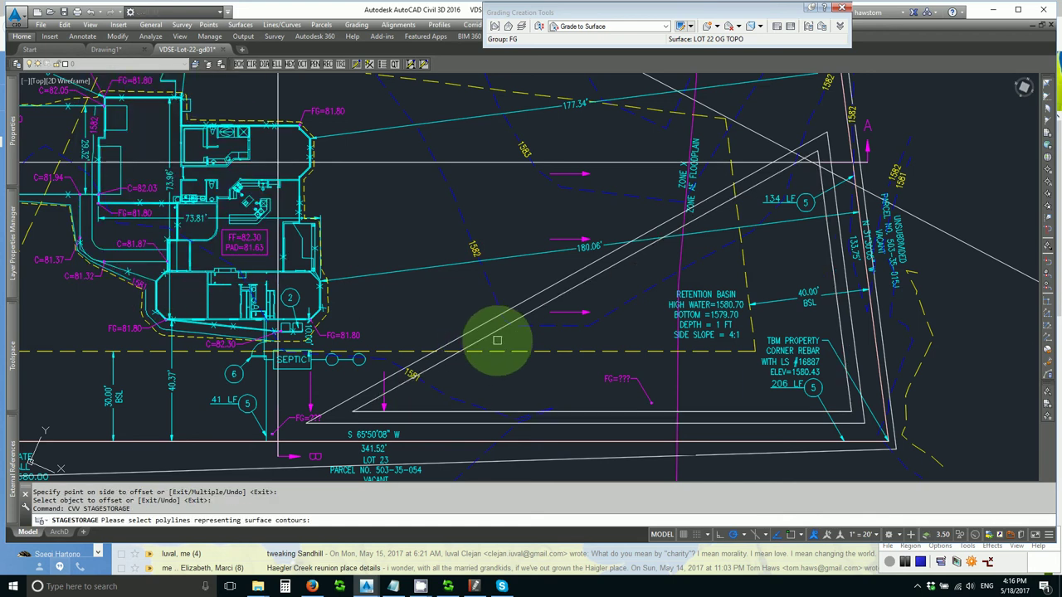
{"action": "left_click", "coordinate": [473, 323]}
{"action": "key", "text": "Return"}
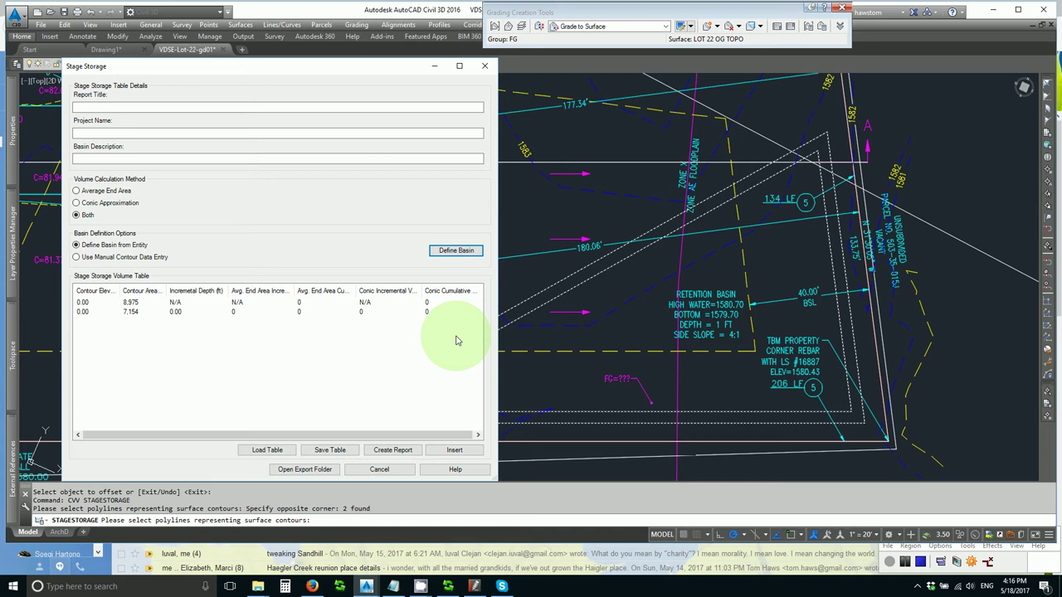
{"action": "left_click", "coordinate": [379, 469]}
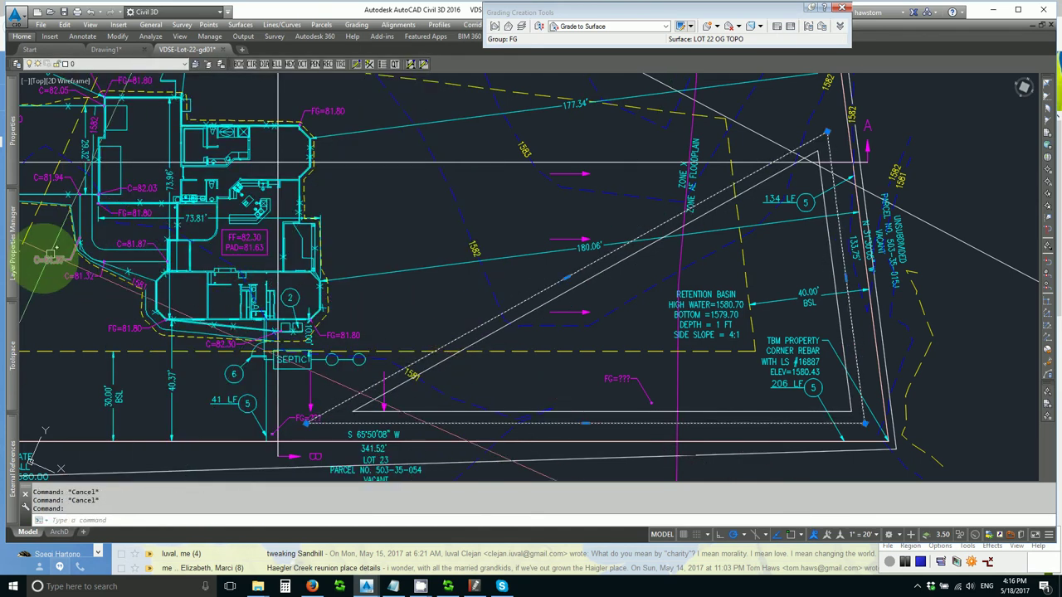
Rerun CVV, define the basin from both triangles, and read about 8,047 cumulative volume
{"action": "mouse_move", "coordinate": [12, 158]}
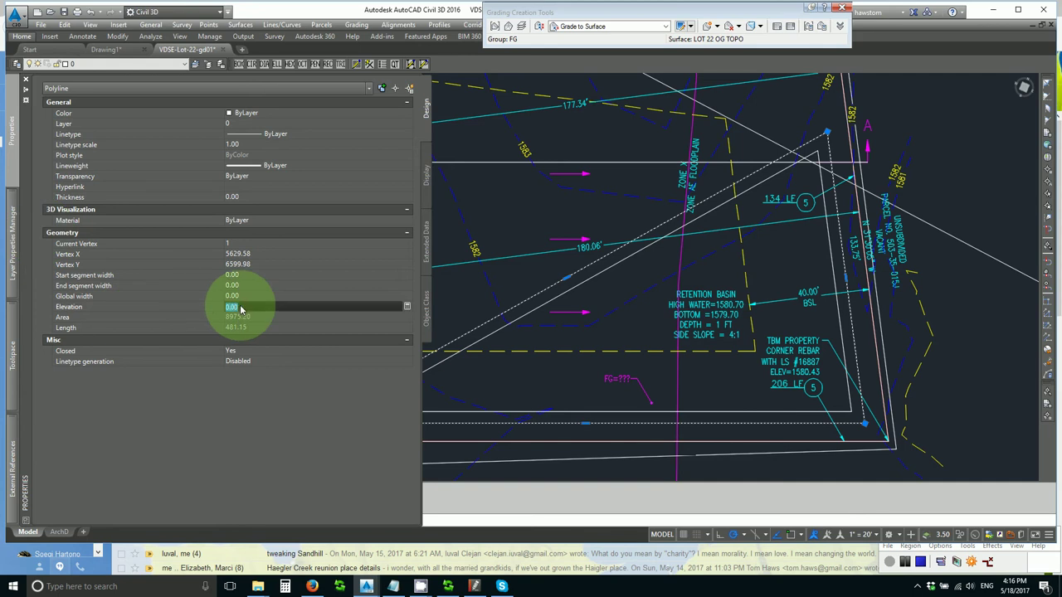
{"action": "type", "text": "1"}
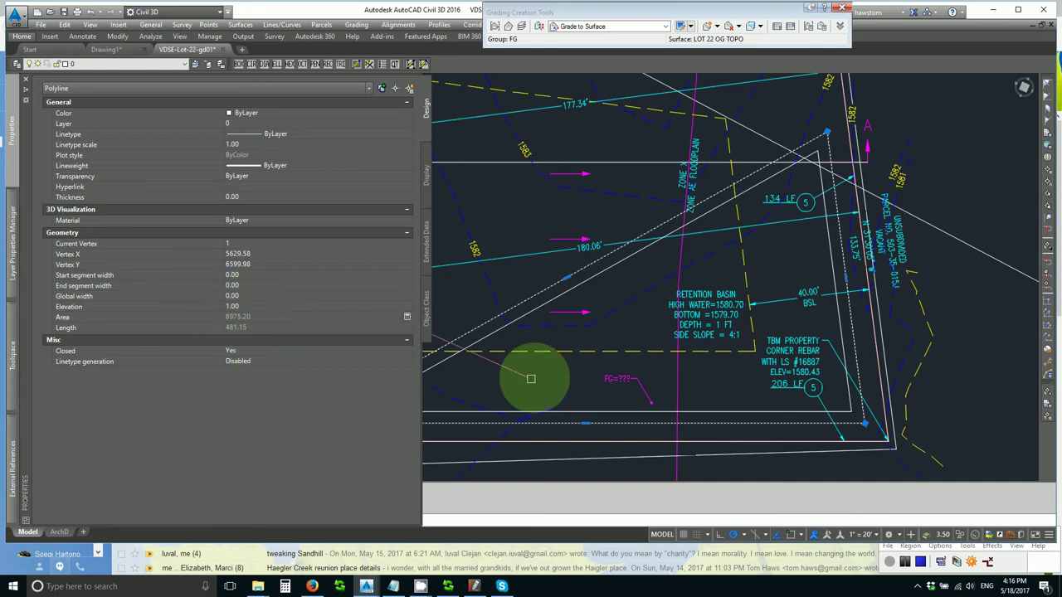
{"action": "key", "text": "Escape"}
{"action": "key", "text": "Escape"}
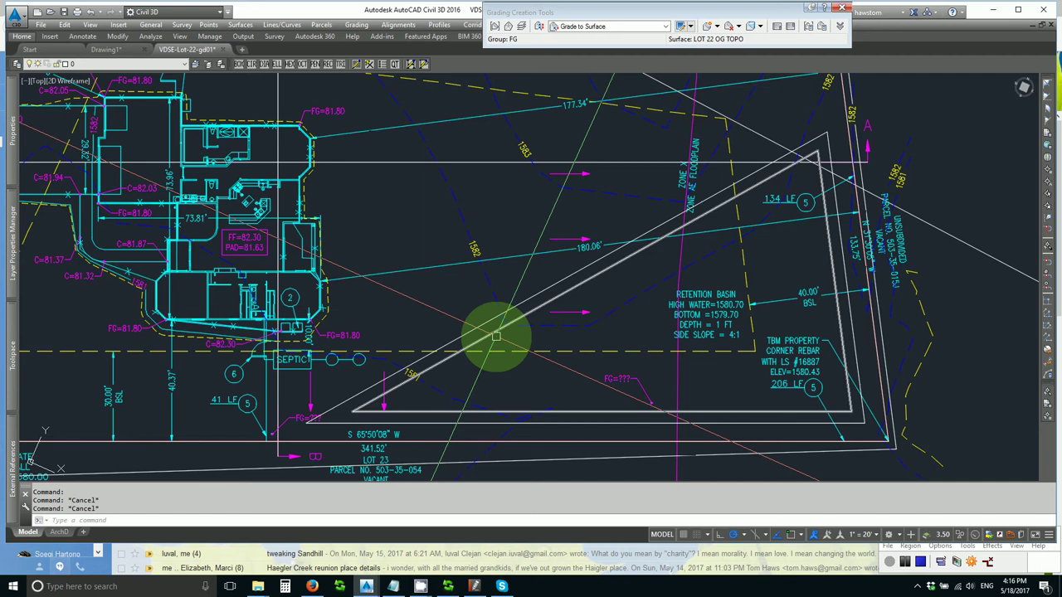
{"action": "type", "text": "cvv"}
{"action": "key", "text": "Return"}
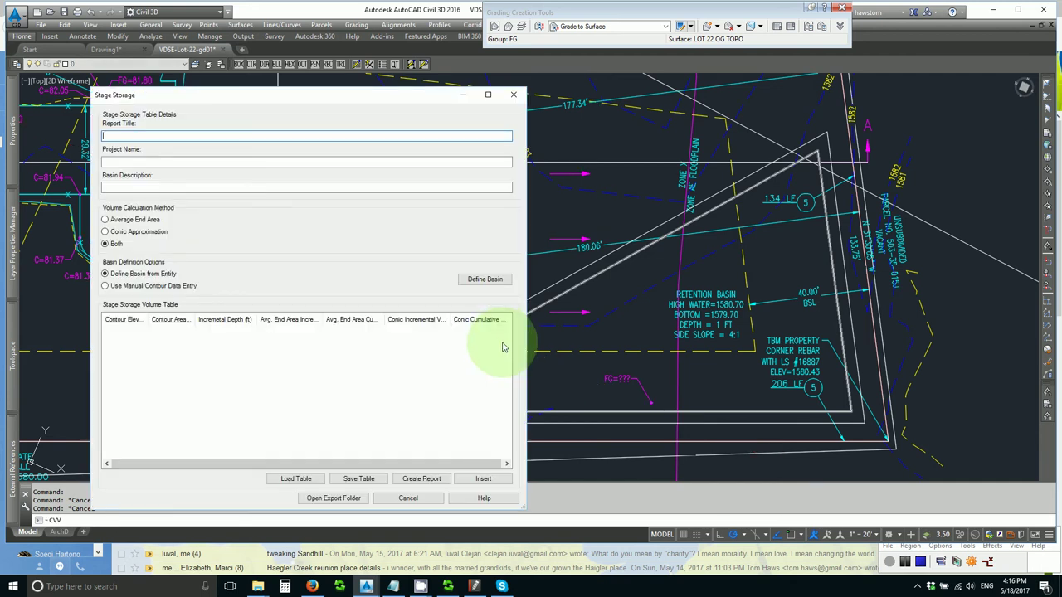
{"action": "left_click", "coordinate": [485, 280]}
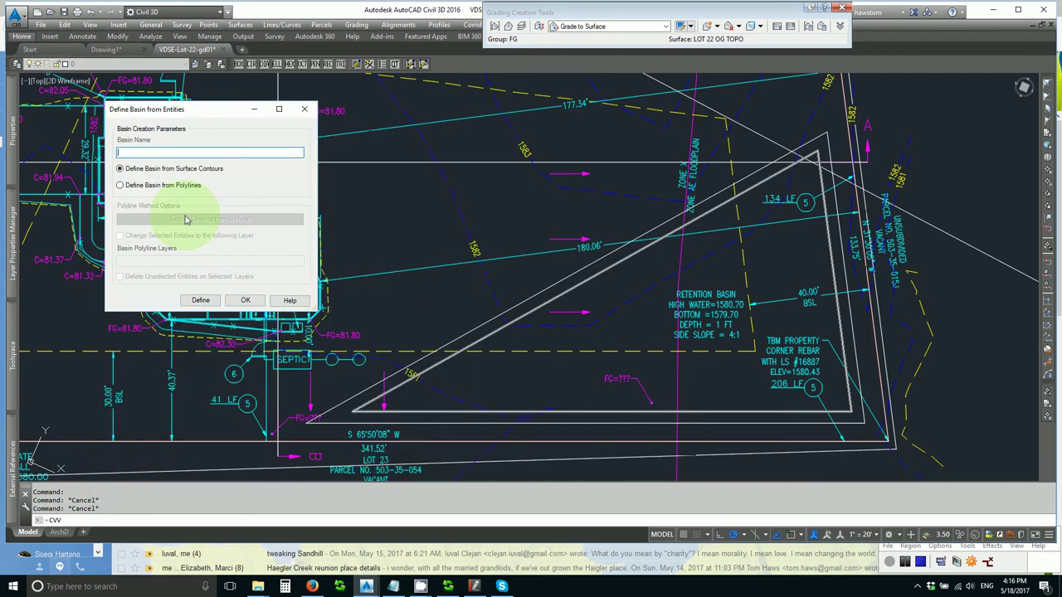
{"action": "left_click", "coordinate": [164, 186]}
{"action": "left_click", "coordinate": [197, 301]}
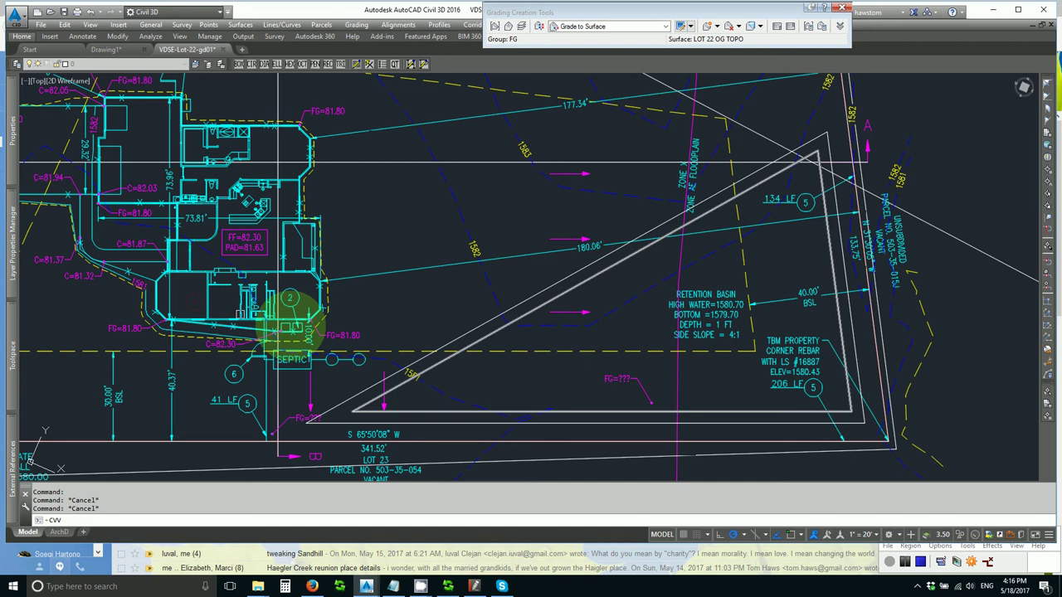
{"action": "left_click", "coordinate": [486, 351]}
{"action": "left_click", "coordinate": [458, 313]}
{"action": "key", "text": "Return"}
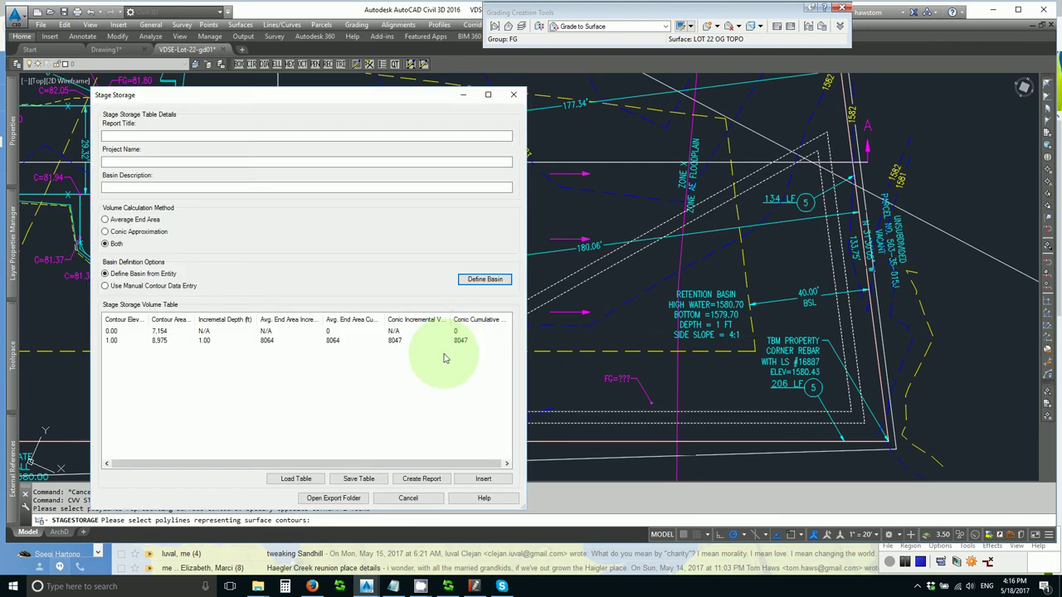
{"action": "left_click", "coordinate": [407, 500]}
Measure the 173.11 span across the triangle and erase the construction line
{"action": "type", "text": "d"}
{"action": "key", "text": "Return"}
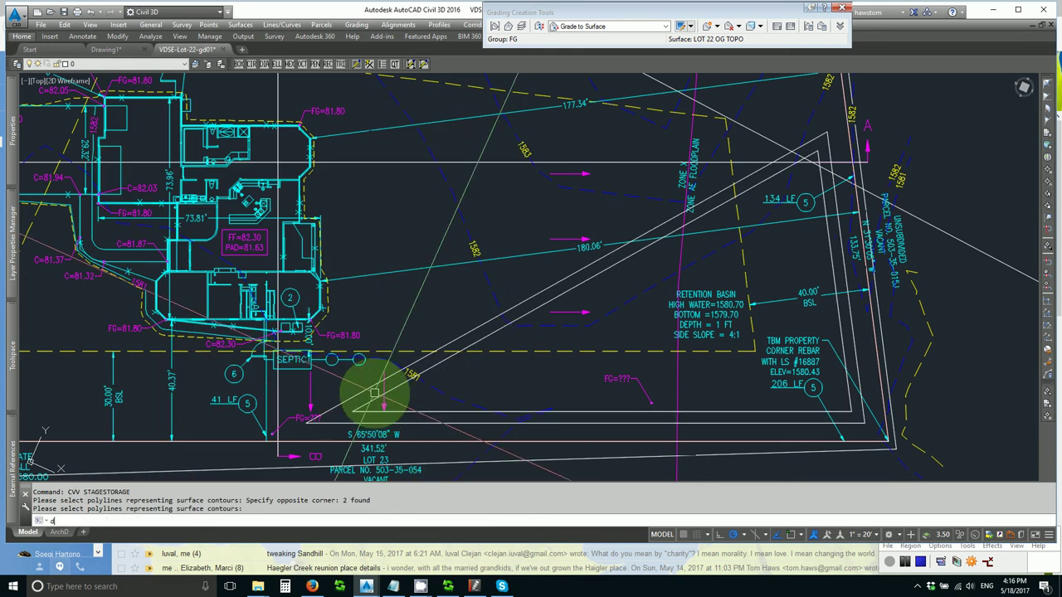
{"action": "left_click", "coordinate": [381, 405]}
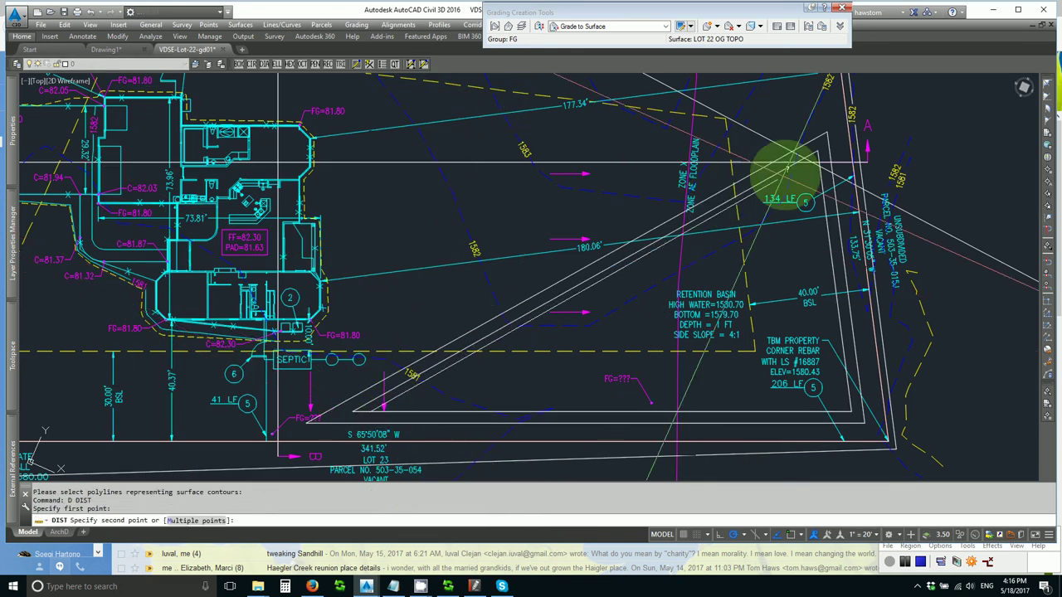
{"action": "left_click", "coordinate": [815, 158]}
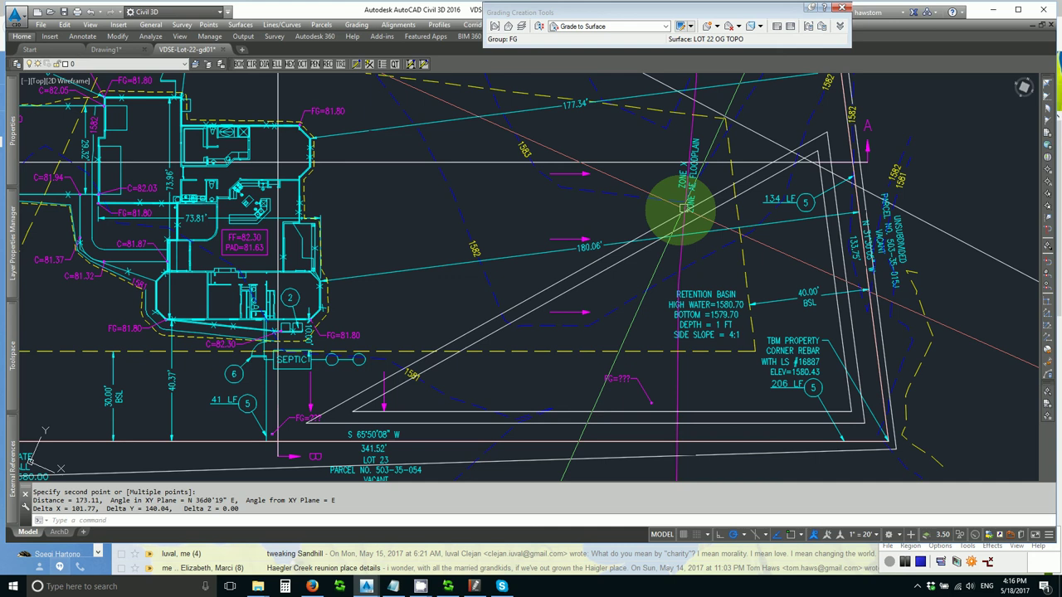
{"action": "type", "text": "e"}
{"action": "key", "text": "Return"}
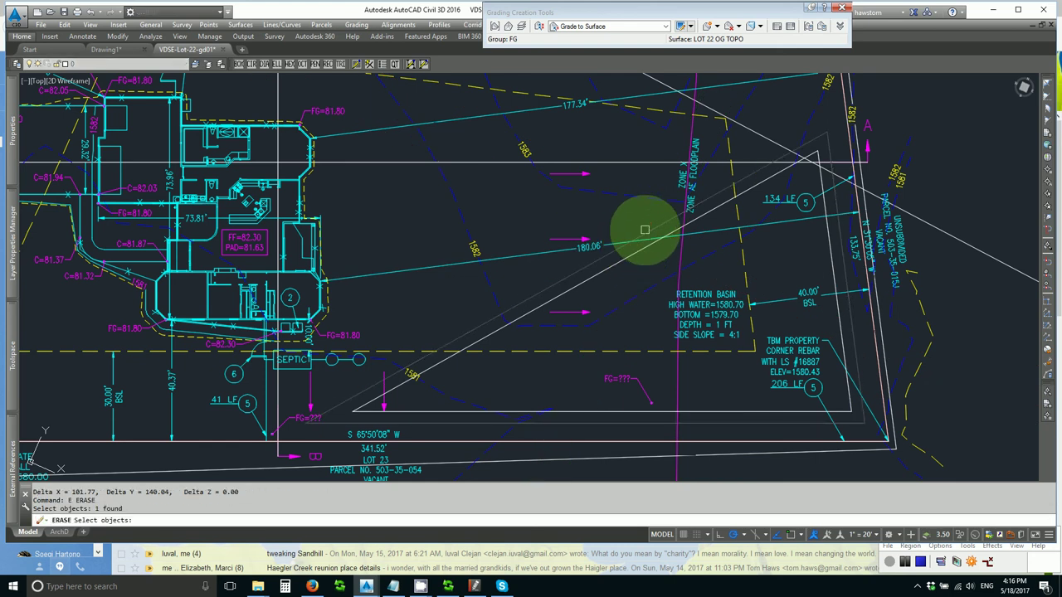
{"action": "key", "text": "Return"}
Explode the triangle and offset its long edge 10 toward the lower right
{"action": "type", "text": "ex"}
{"action": "key", "text": "Return"}
{"action": "left_click", "coordinate": [620, 261]}
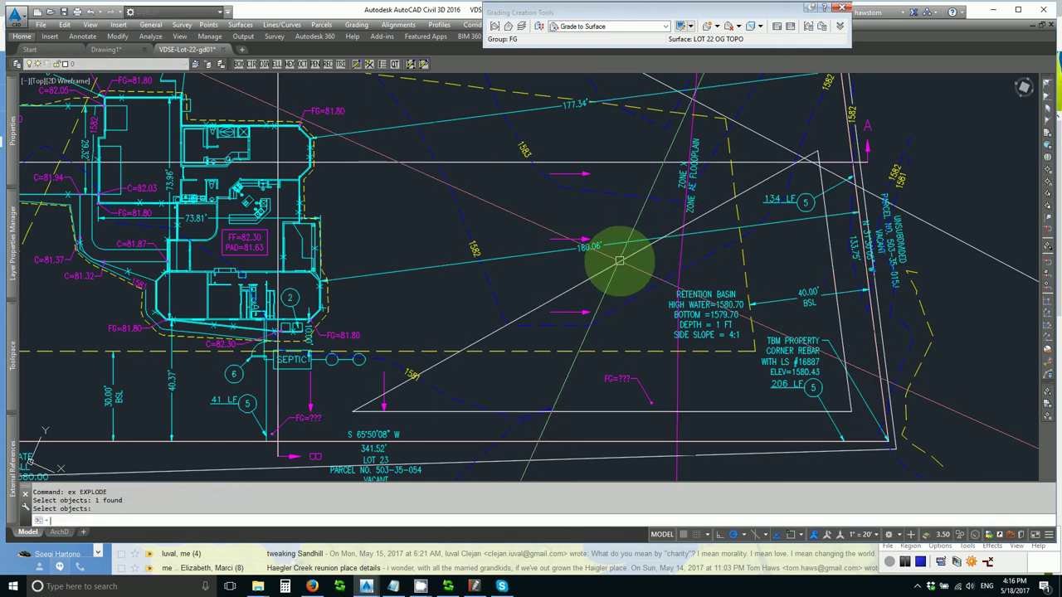
{"action": "key", "text": "Return"}
{"action": "type", "text": "o"}
{"action": "key", "text": "Return"}
{"action": "type", "text": "10"}
{"action": "key", "text": "Return"}
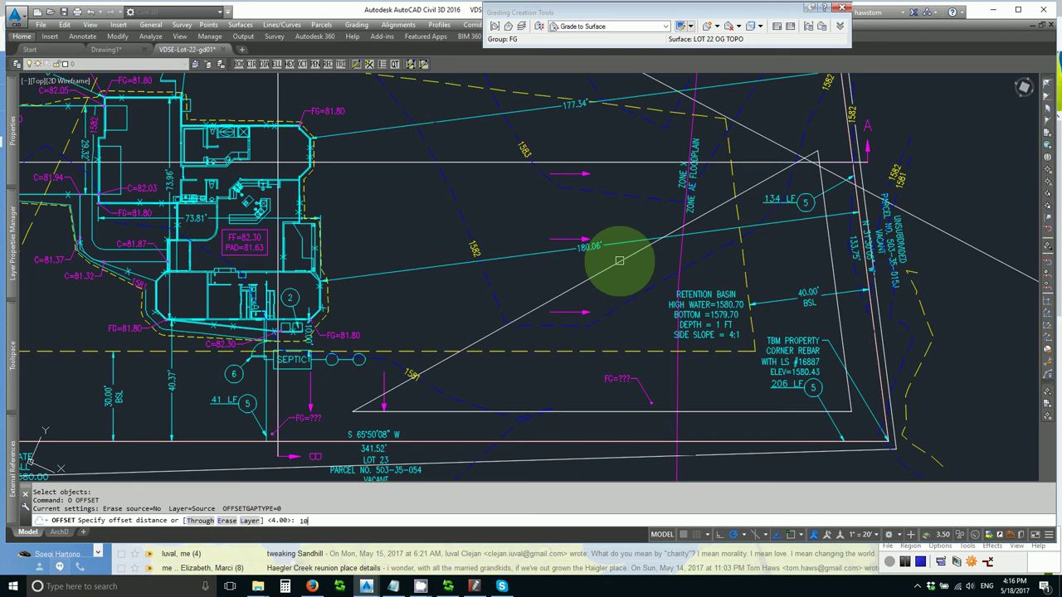
{"action": "left_click", "coordinate": [623, 262]}
{"action": "left_click", "coordinate": [680, 261]}
{"action": "key", "text": "Escape"}
Erase the original long edge of the triangle
{"action": "type", "text": "e"}
{"action": "key", "text": "Return"}
{"action": "left_click", "coordinate": [622, 260]}
{"action": "key", "text": "Return"}
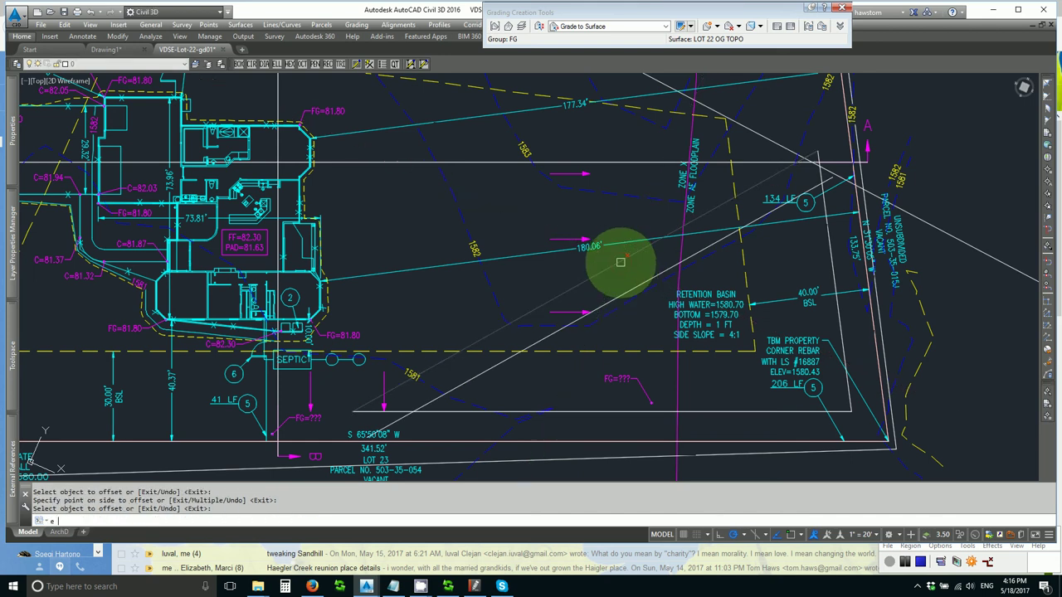
Fillet the new diagonal edge with the right and bottom edges to close both corners
{"action": "type", "text": "f"}
{"action": "key", "text": "Return"}
{"action": "left_click", "coordinate": [623, 281]}
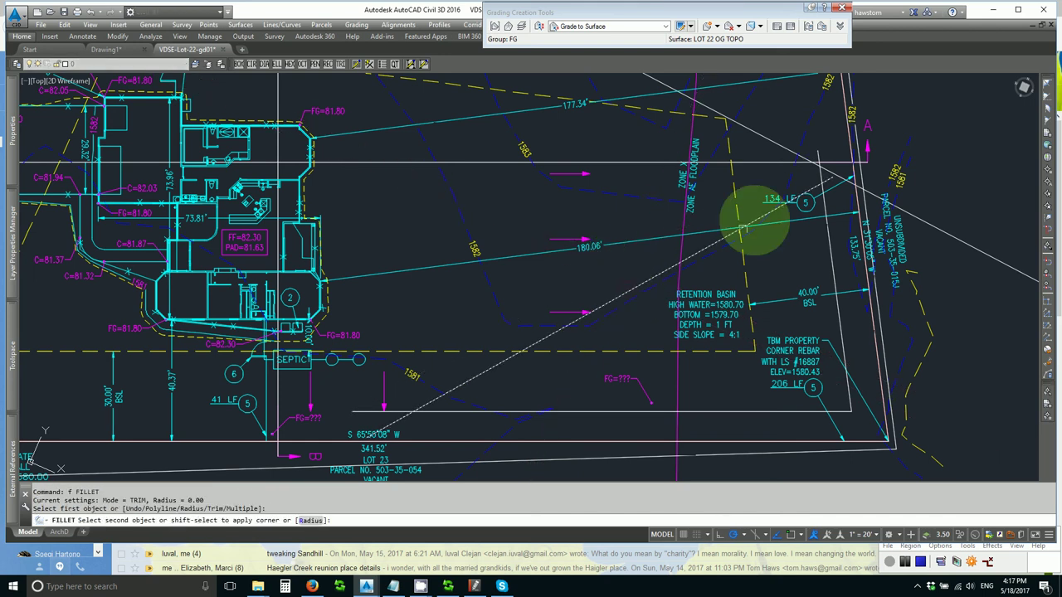
{"action": "left_click", "coordinate": [828, 238]}
{"action": "key", "text": "Return"}
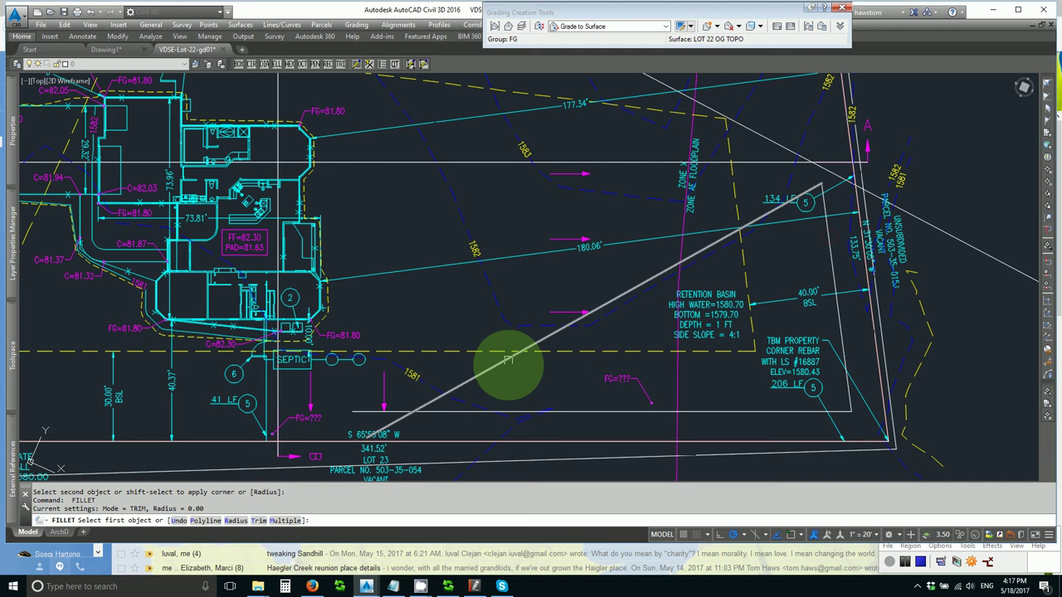
{"action": "left_click", "coordinate": [509, 363]}
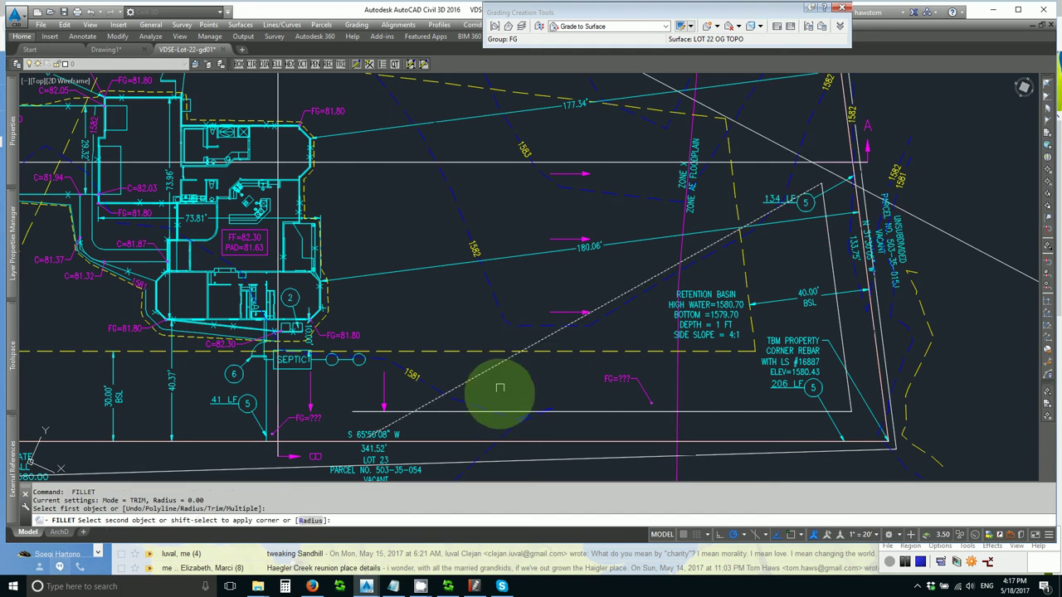
{"action": "left_click", "coordinate": [586, 410]}
{"action": "key", "text": "Escape"}
{"action": "key", "text": "Escape"}
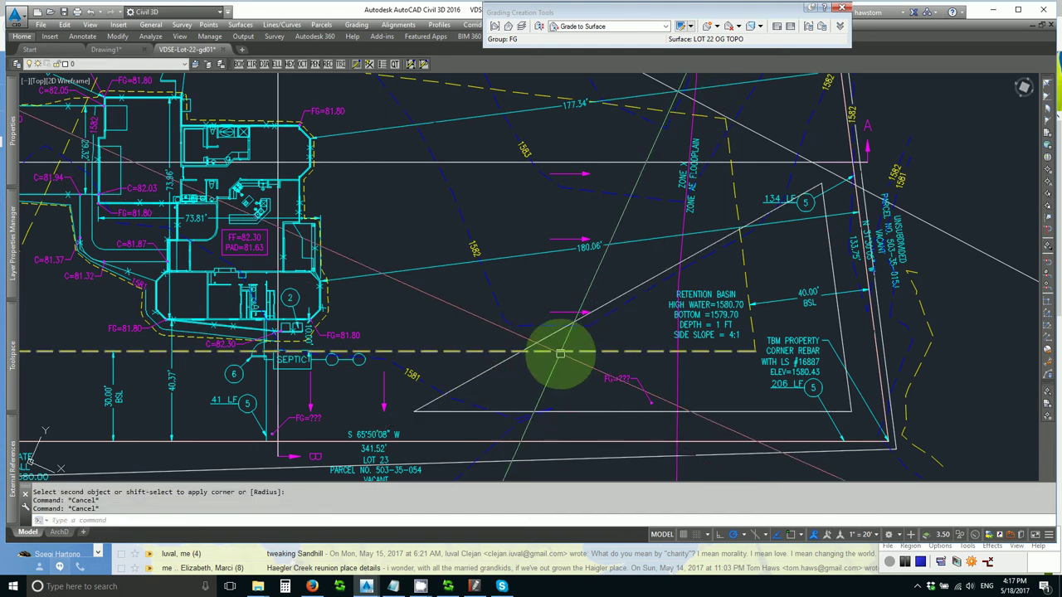
Join the diagonal, bottom and right edges into one closed polyline
{"action": "type", "text": "j"}
{"action": "key", "text": "Return"}
{"action": "left_click", "coordinate": [540, 341]}
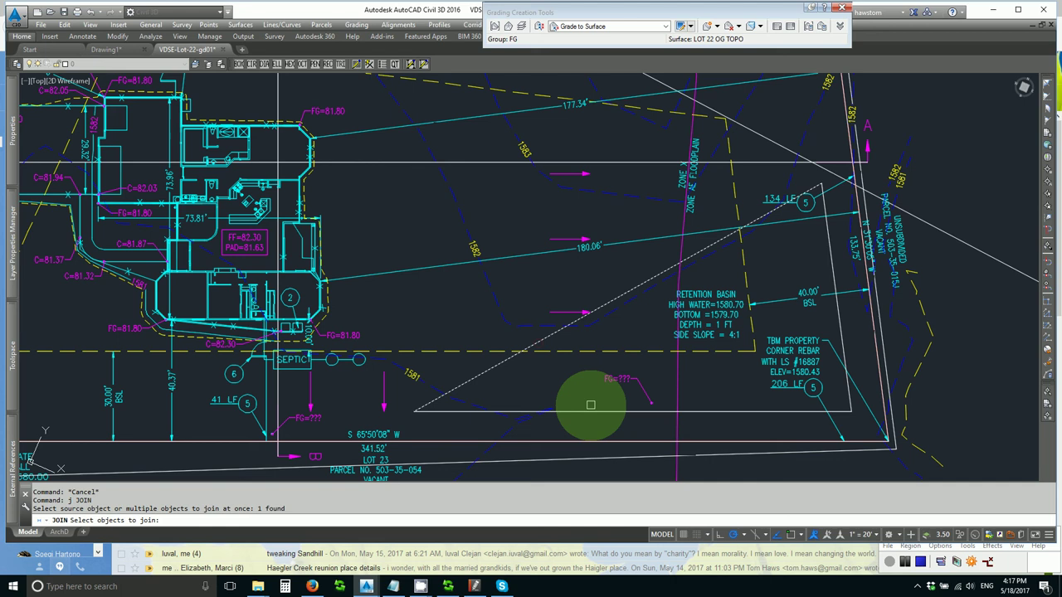
{"action": "left_click", "coordinate": [591, 410]}
{"action": "left_click", "coordinate": [846, 396]}
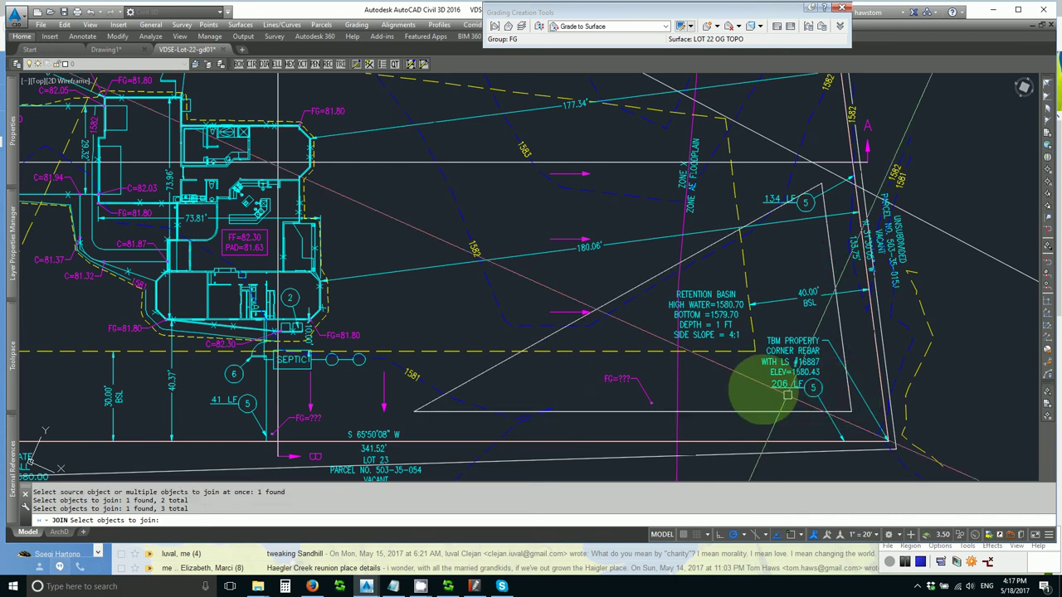
{"action": "key", "text": "Return"}
Offset the joined triangle by 4 to add the second contour, then select the triangle outline
{"action": "type", "text": "o"}
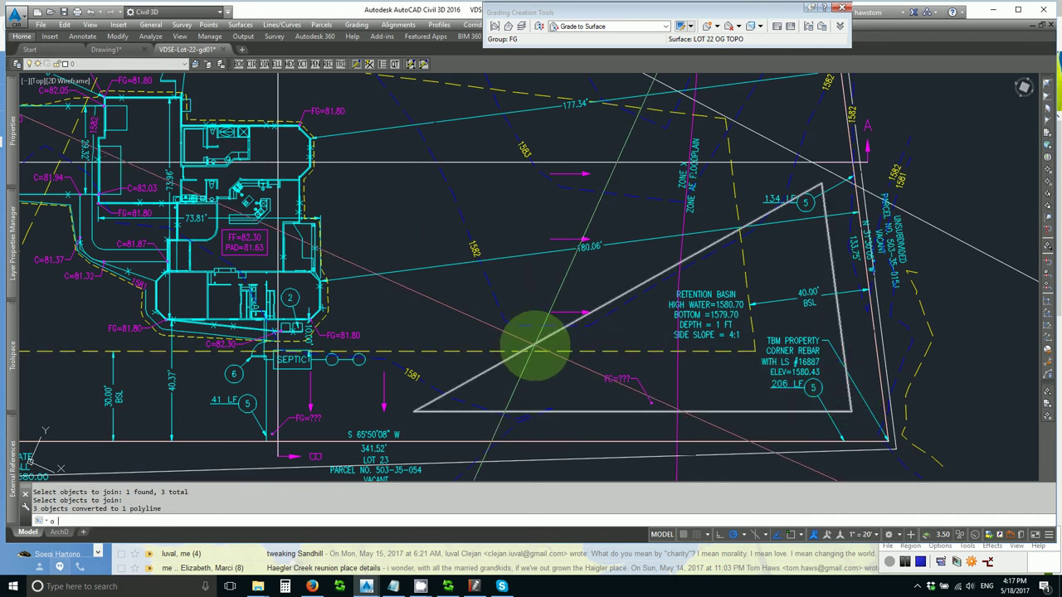
{"action": "key", "text": "Return"}
{"action": "type", "text": "4"}
{"action": "key", "text": "Return"}
{"action": "left_click", "coordinate": [538, 343]}
{"action": "left_click", "coordinate": [481, 334]}
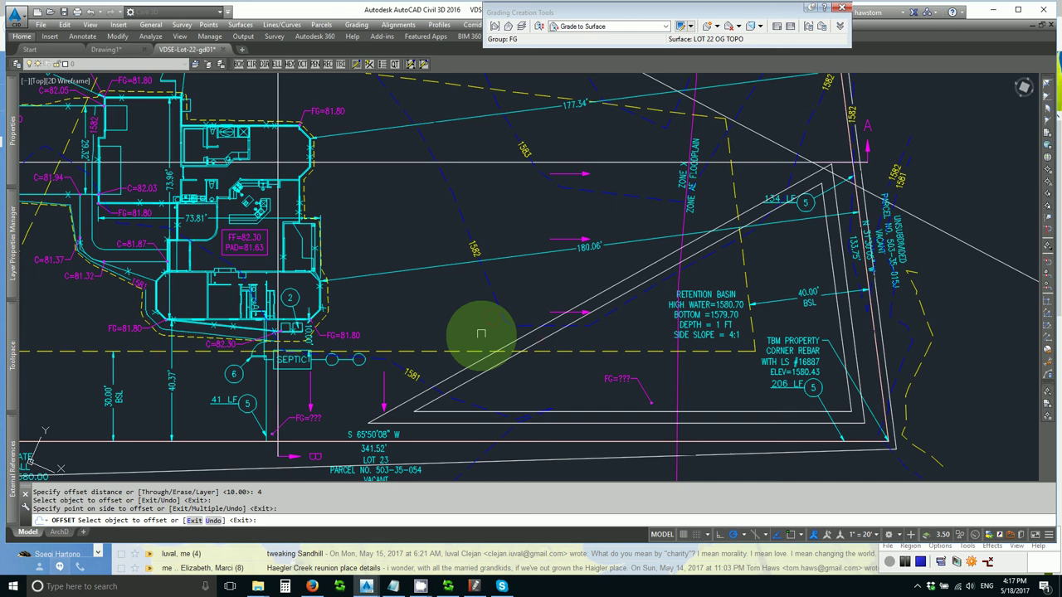
{"action": "key", "text": "Escape"}
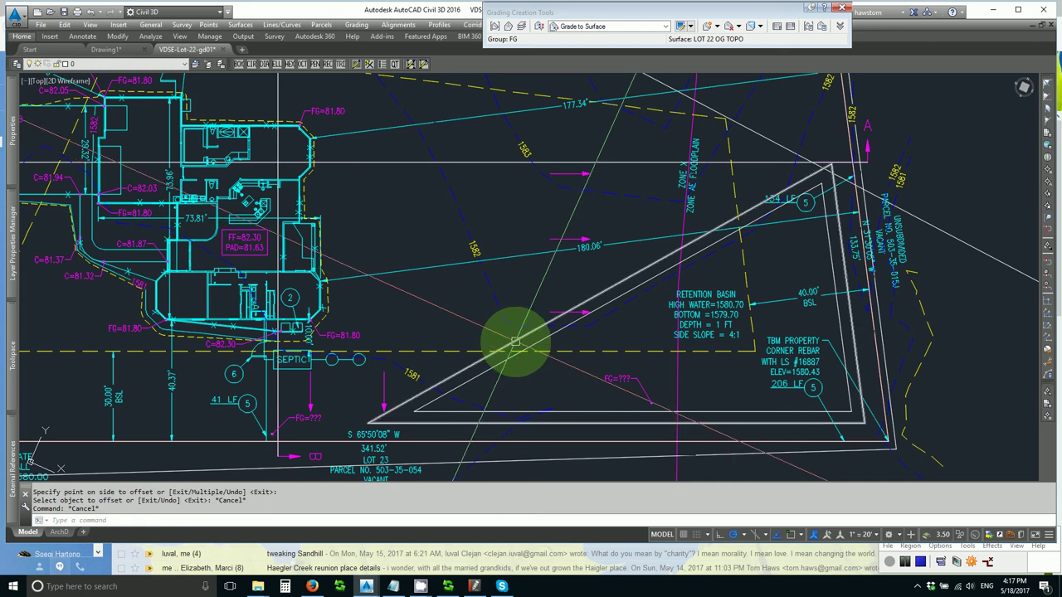
{"action": "left_click", "coordinate": [515, 340]}
Set the outer basin polyline's elevation to 1.00 in Properties
{"action": "mouse_move", "coordinate": [13, 146]}
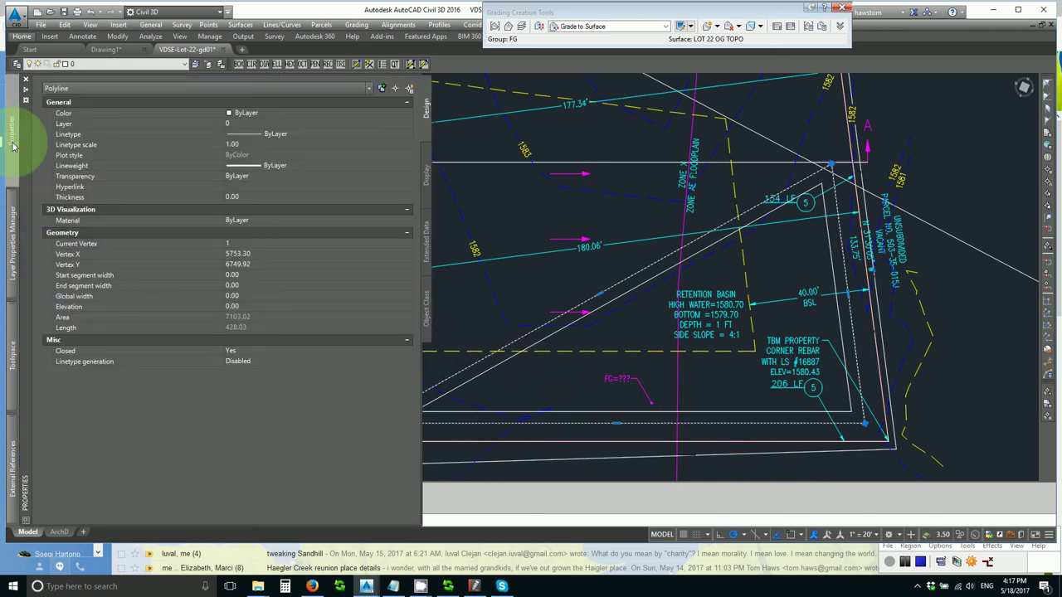
{"action": "left_click", "coordinate": [245, 308]}
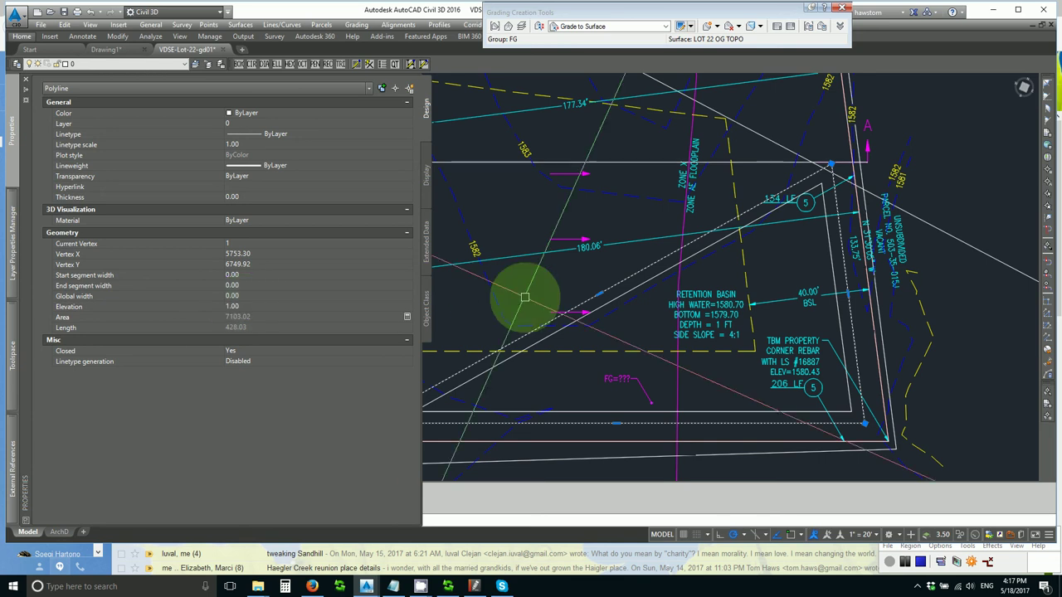
{"action": "key", "text": "Escape"}
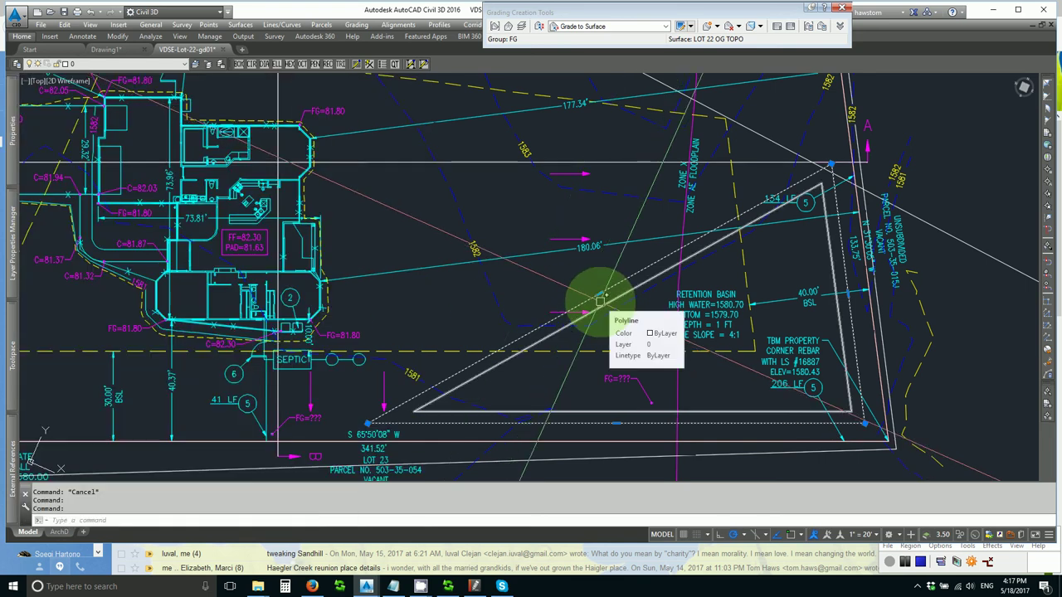
Define the basin from both outline polylines in Stage Storage, giving about 6,281 cu ft
{"action": "type", "text": "cvv"}
{"action": "key", "text": "Return"}
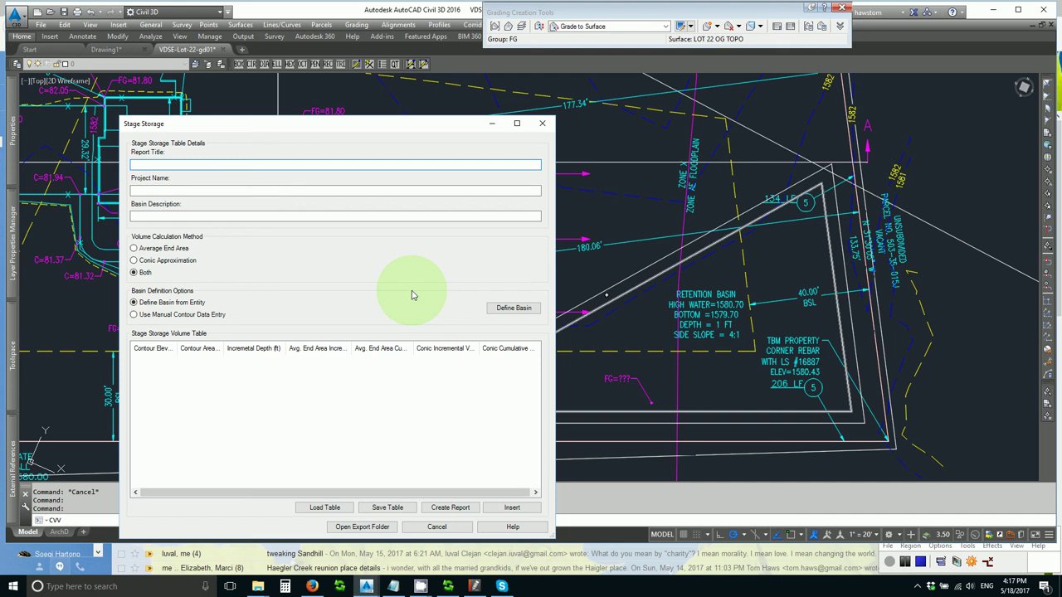
{"action": "left_click", "coordinate": [514, 308]}
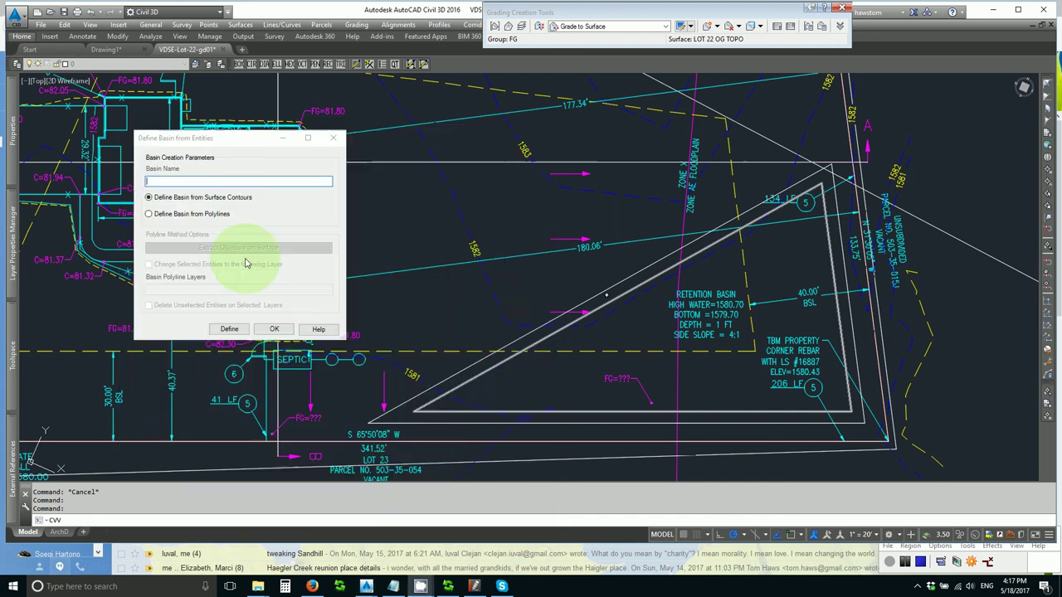
{"action": "left_click", "coordinate": [149, 214]}
{"action": "left_click", "coordinate": [229, 328]}
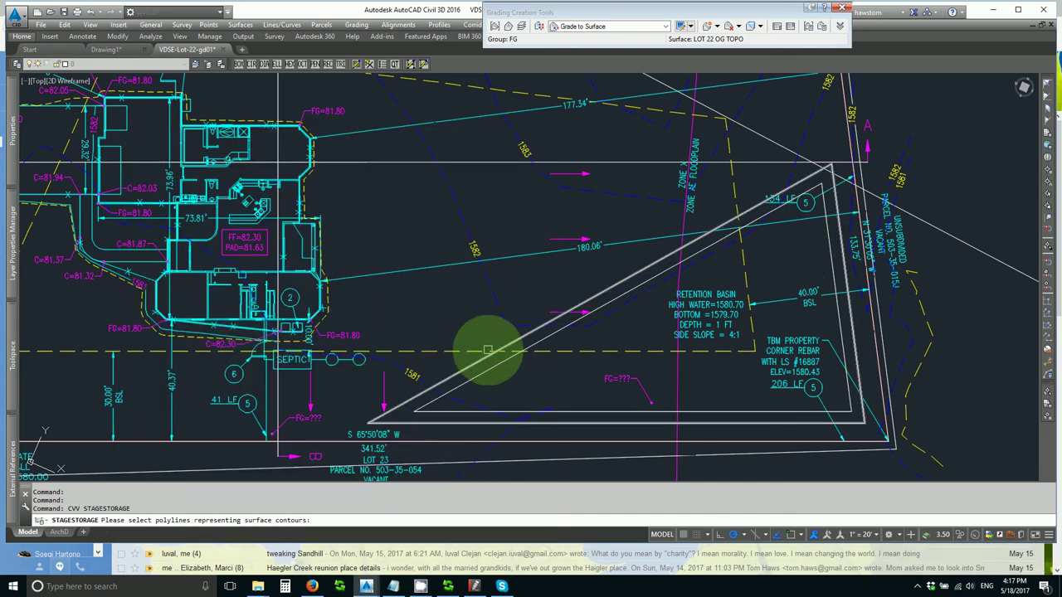
{"action": "left_click", "coordinate": [489, 380]}
{"action": "left_click", "coordinate": [465, 363]}
{"action": "key", "text": "Return"}
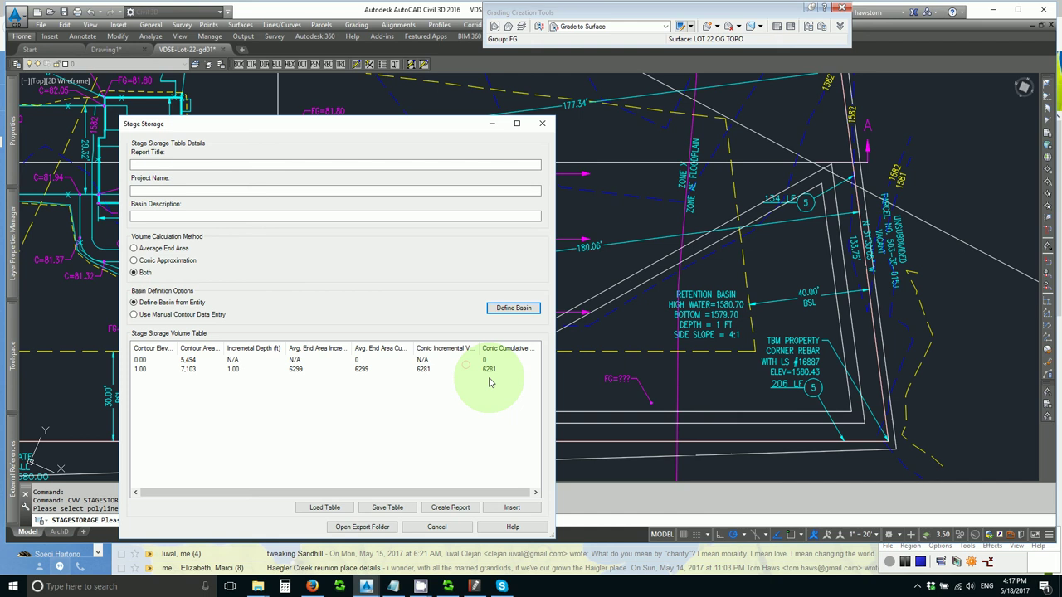
{"action": "left_click", "coordinate": [425, 528]}
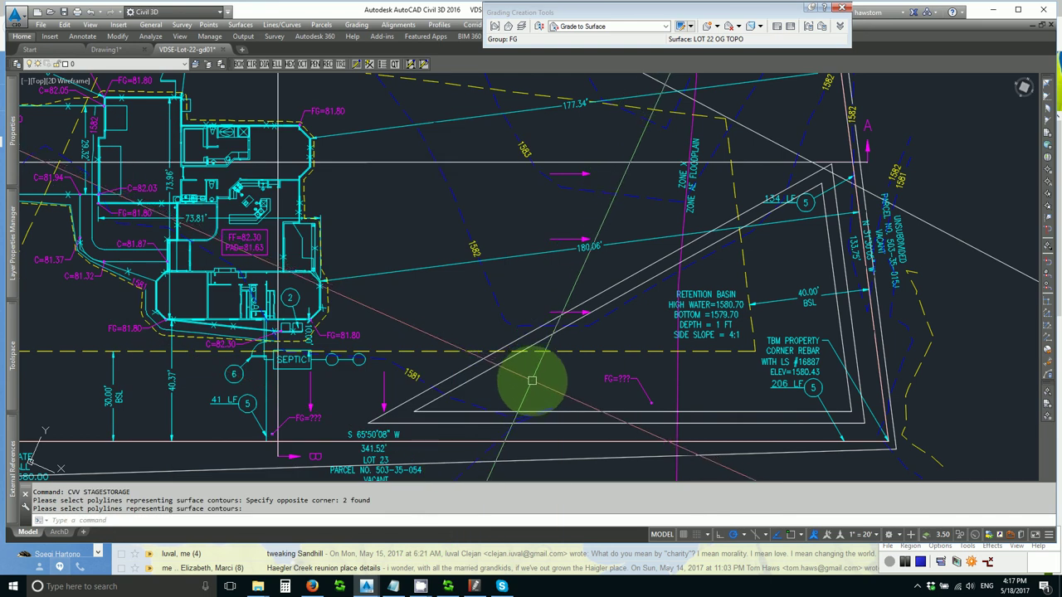
Erase one of the two triangle polylines with E (ERASE), keeping a single basin outline
{"action": "key", "text": "Return"}
{"action": "type", "text": "e"}
{"action": "key", "text": "Return"}
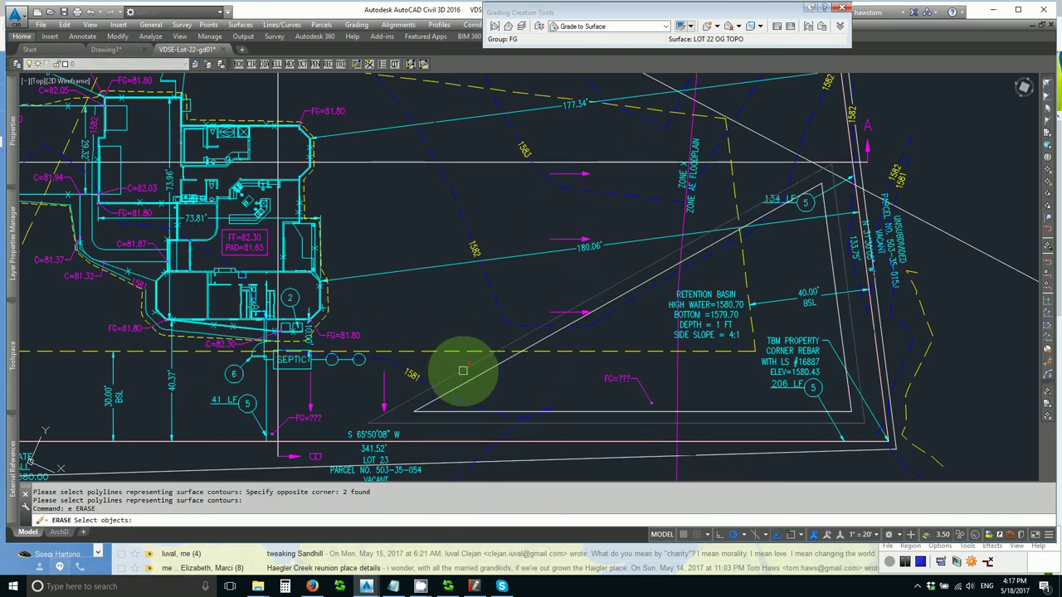
{"action": "key", "text": "Return"}
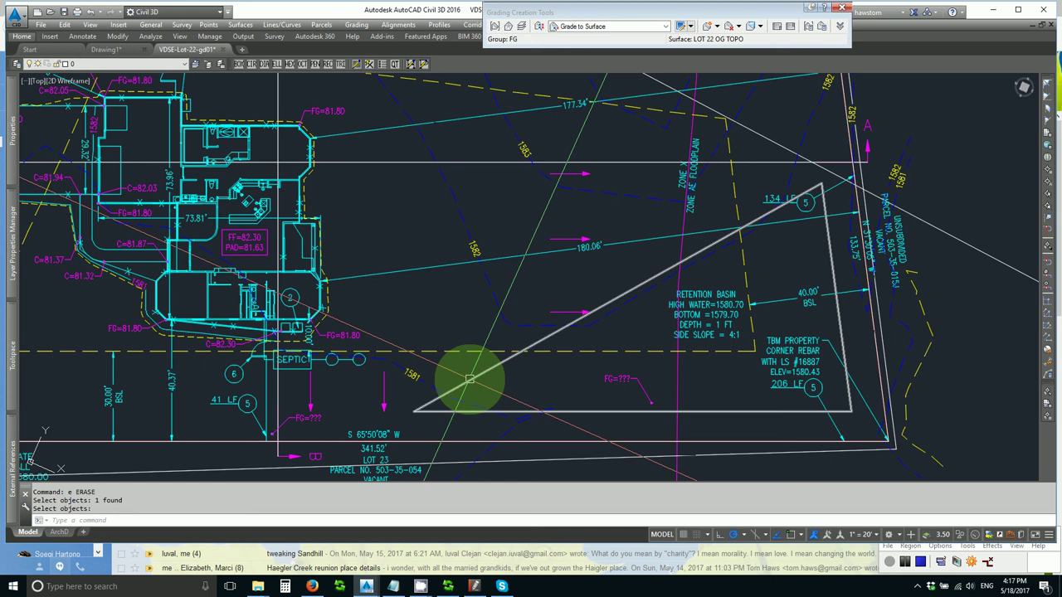
{"action": "left_click", "coordinate": [931, 586]}
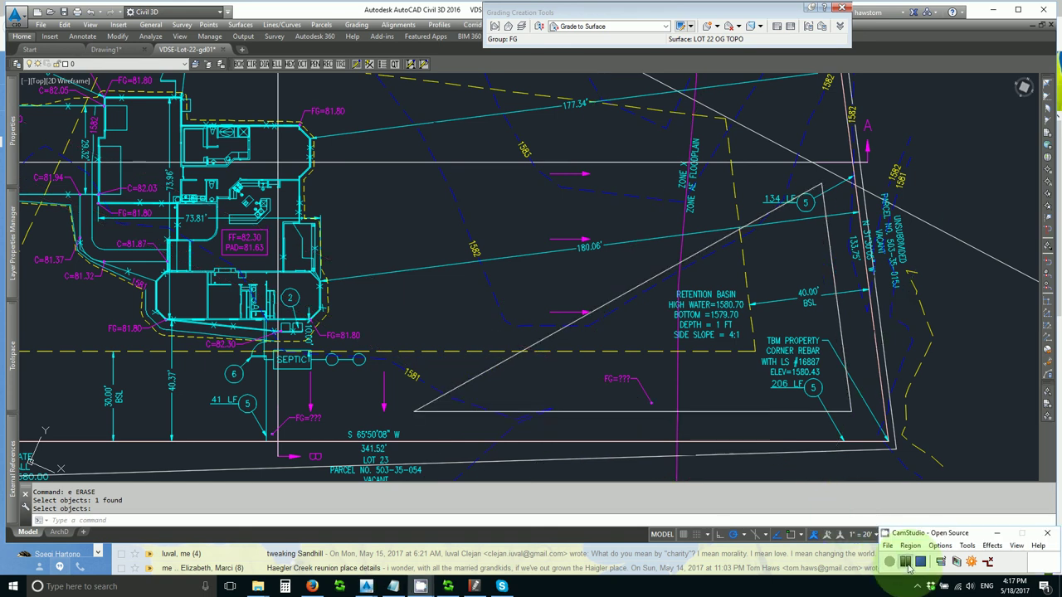